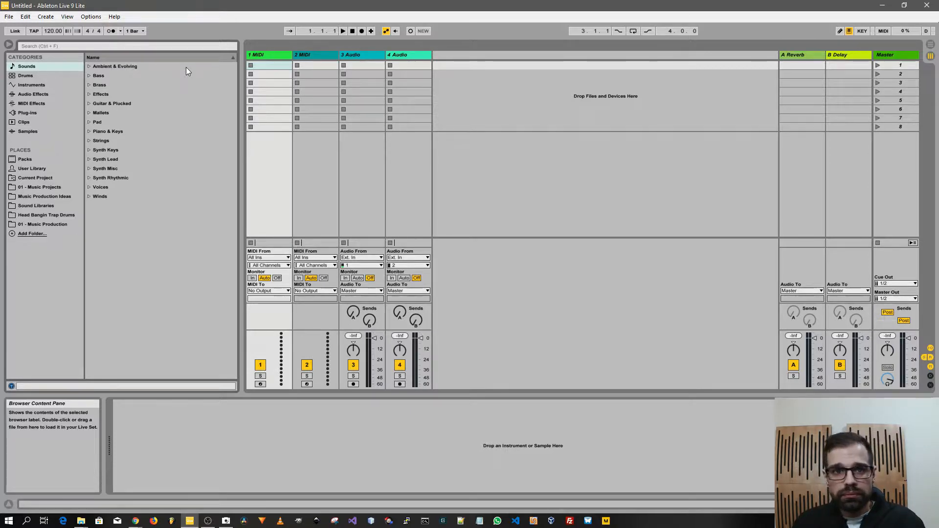
# - Switch to File Explorer on the C: drive and point out the Programas and Programas (x86) folders
pyautogui.hotkey('alt', 'Tab')
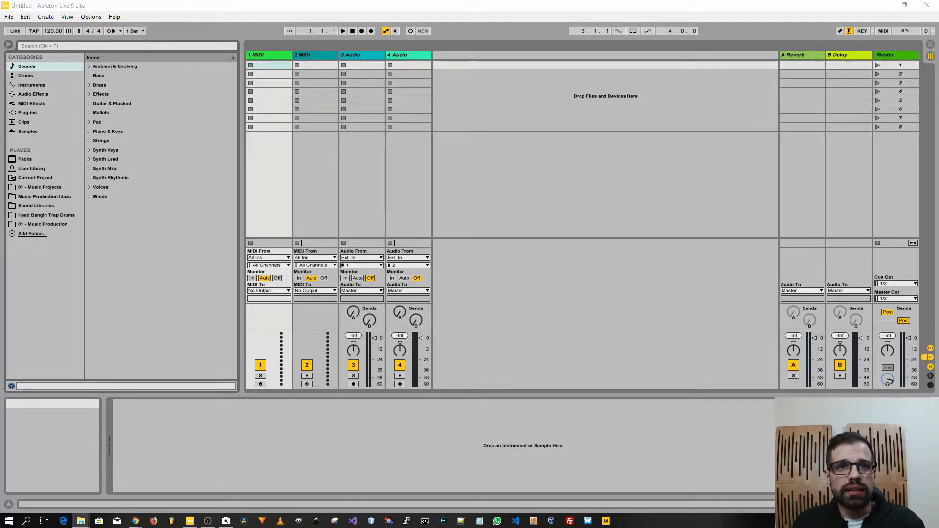
pyautogui.moveTo(0, 170); pyautogui.dragTo(537, 152)
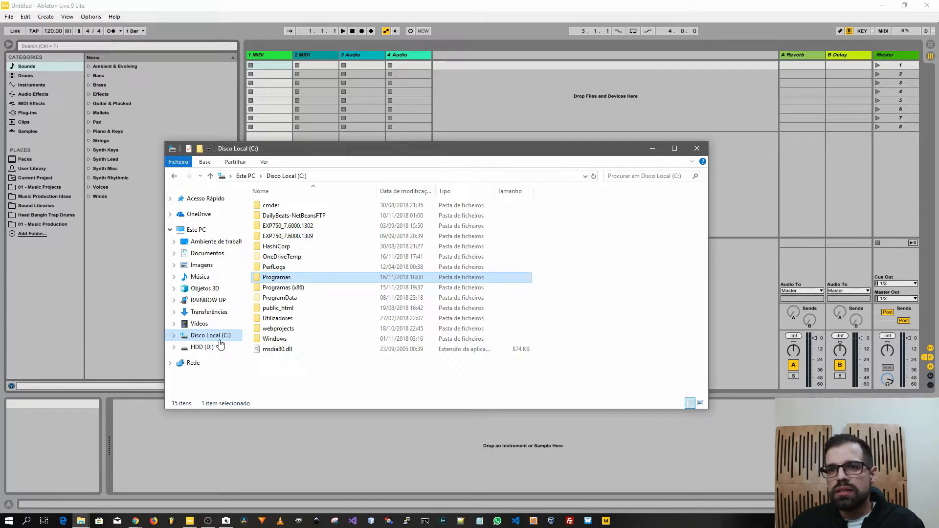
pyautogui.click(288, 288)
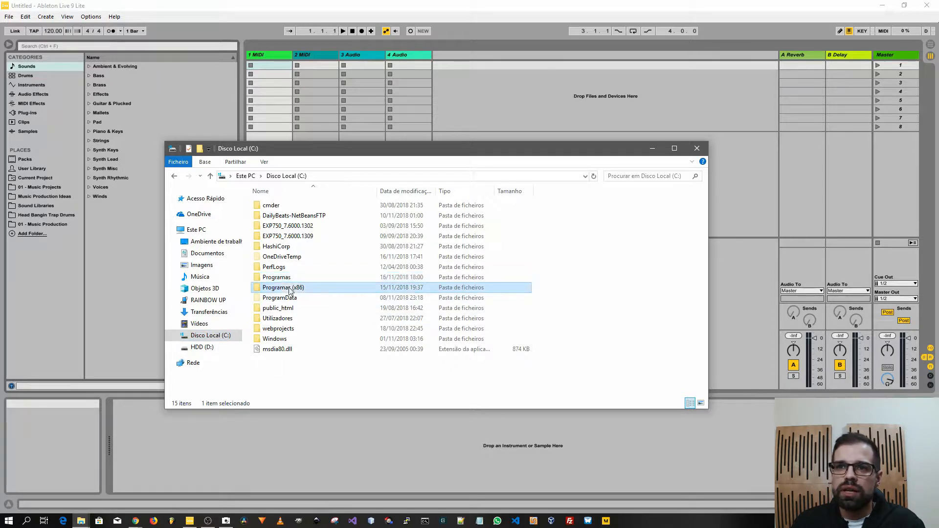
pyautogui.click(287, 279)
pyautogui.click(287, 288)
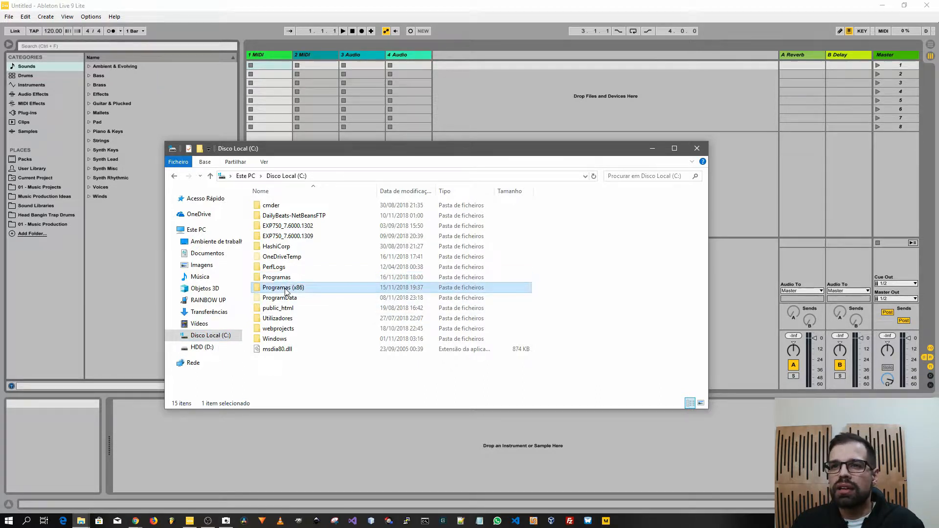
pyautogui.click(285, 281)
pyautogui.click(284, 288)
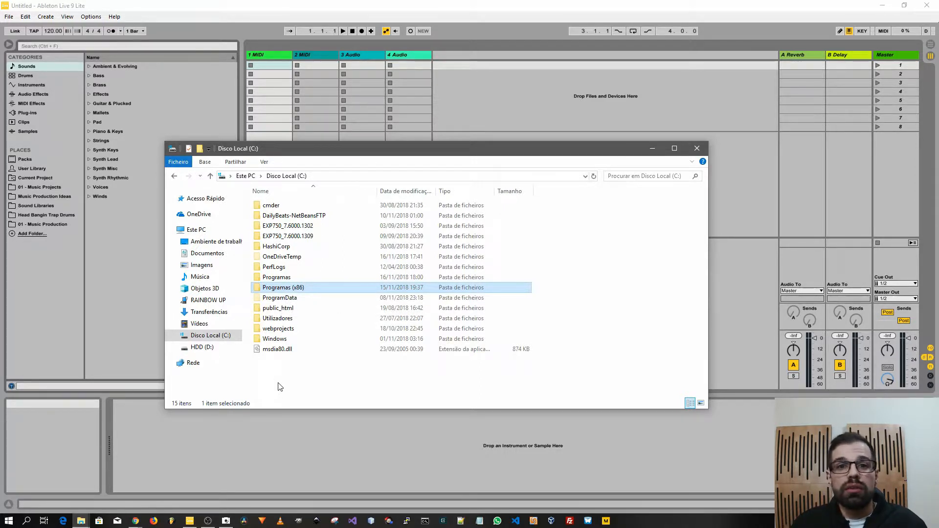
pyautogui.click(276, 278)
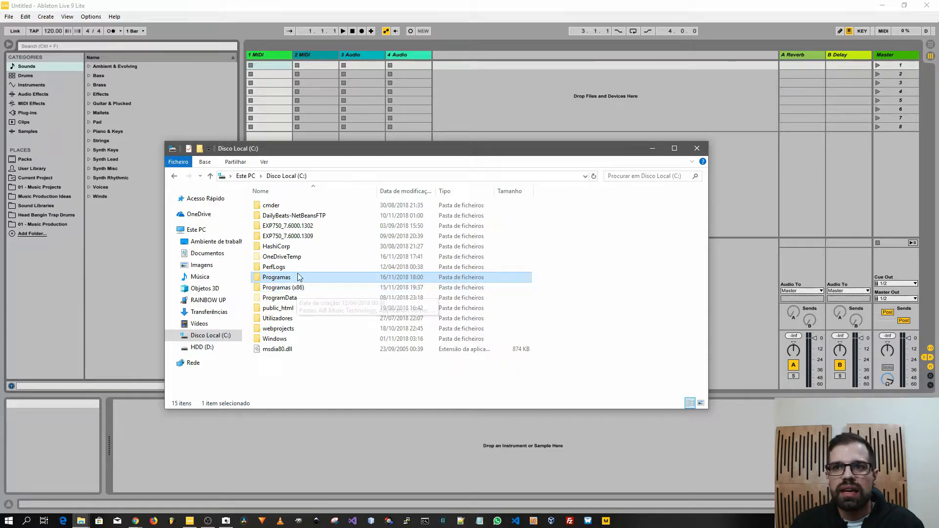
pyautogui.moveTo(303, 282)
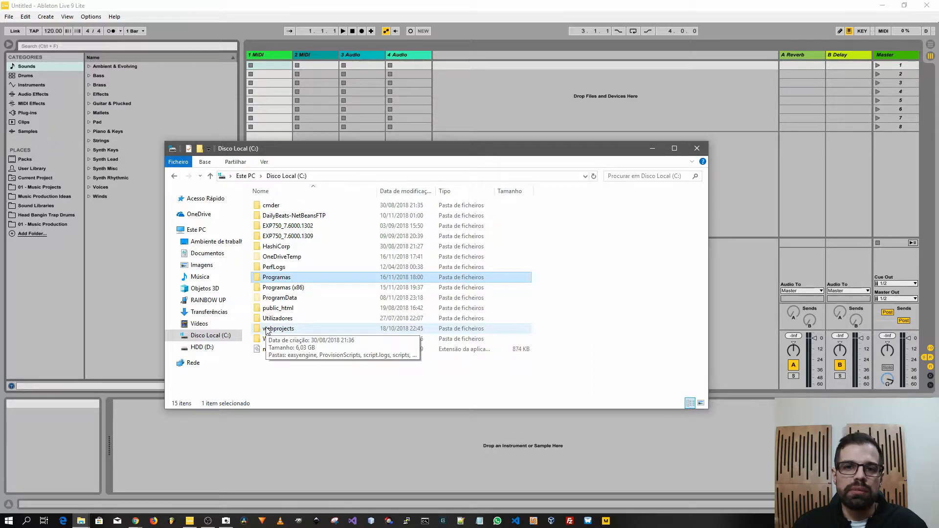
# - Open the VstPlugins folder inside Programas (x86) on the C: drive
pyautogui.click(282, 291)
pyautogui.doubleClick(282, 291)
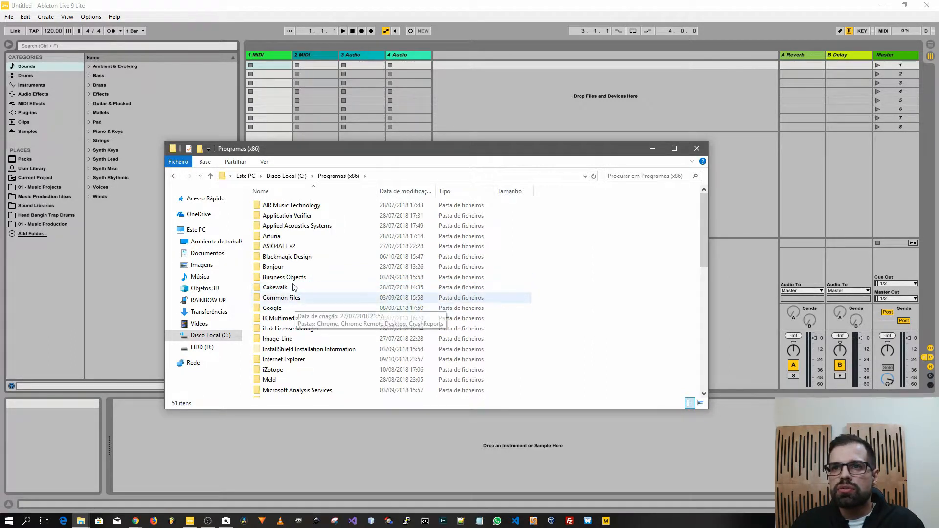
pyautogui.click(383, 177)
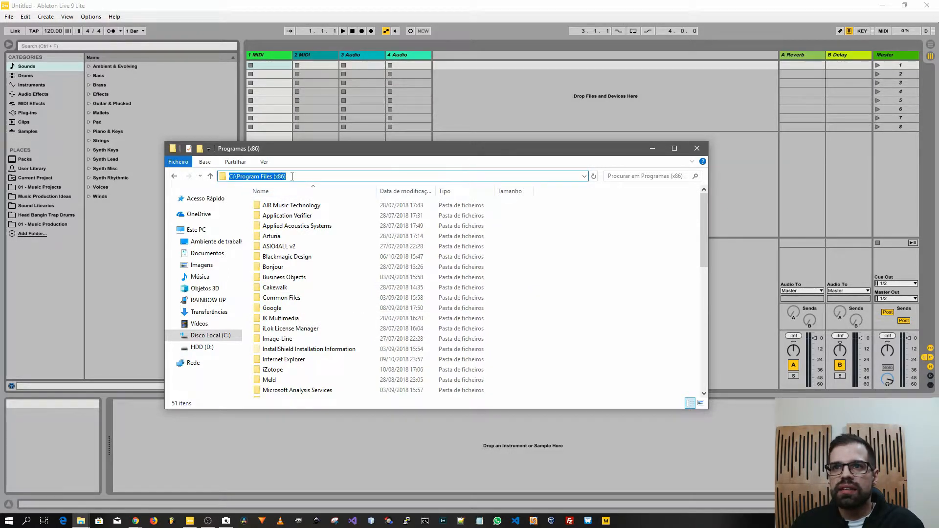
pyautogui.click(289, 318)
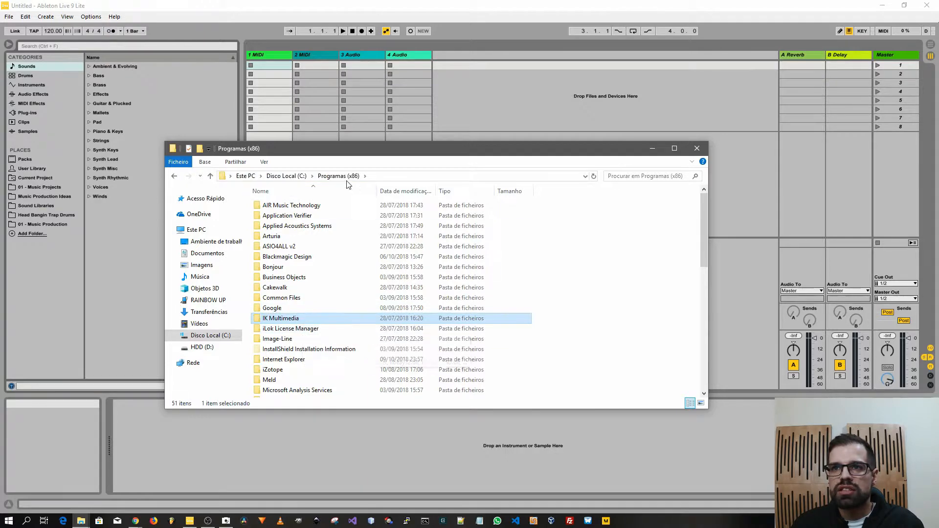
pyautogui.scroll(-10, 283, 343)
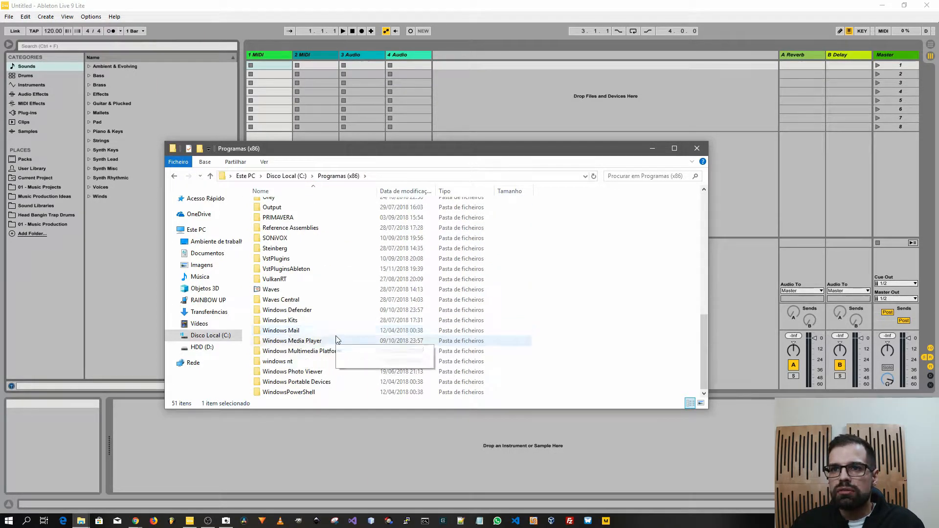
pyautogui.click(282, 261)
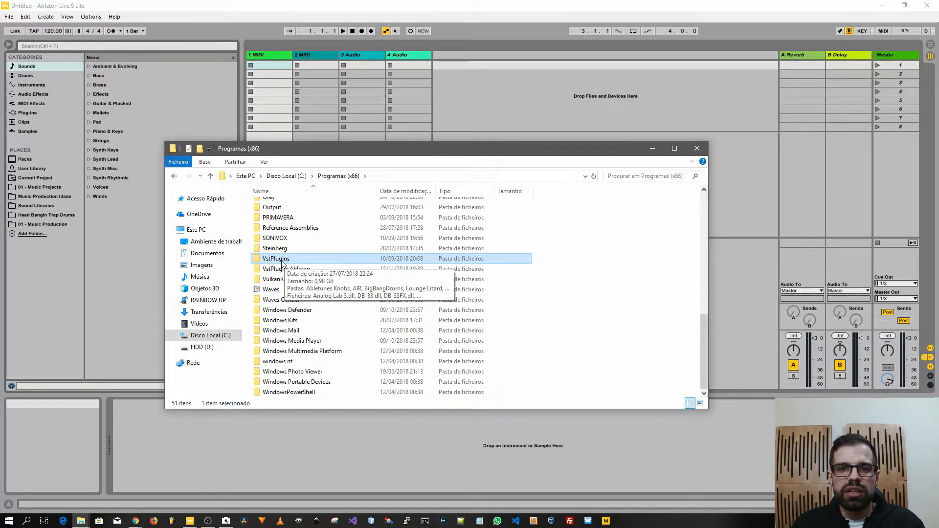
pyautogui.doubleClick(283, 263)
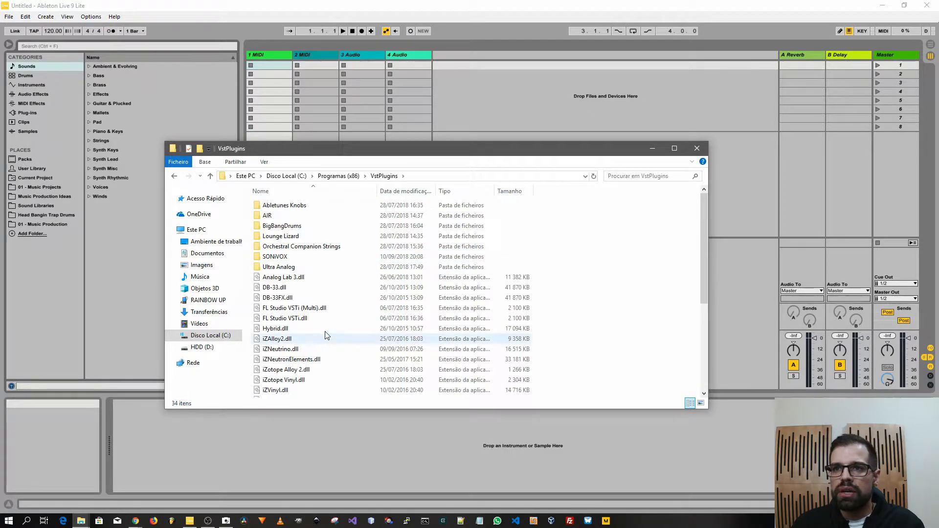
# - Look through the plug-in folders and DLL files in the Programas (x86) VstPlugins folder
pyautogui.scroll(-5, 327, 333)
pyautogui.scroll(5, 327, 332)
pyautogui.scroll(-5, 325, 329)
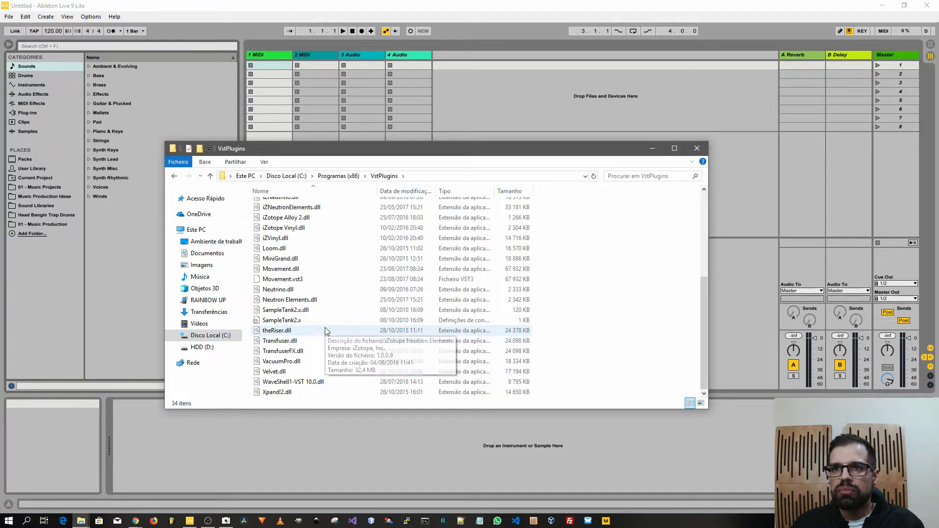
pyautogui.scroll(5, 325, 329)
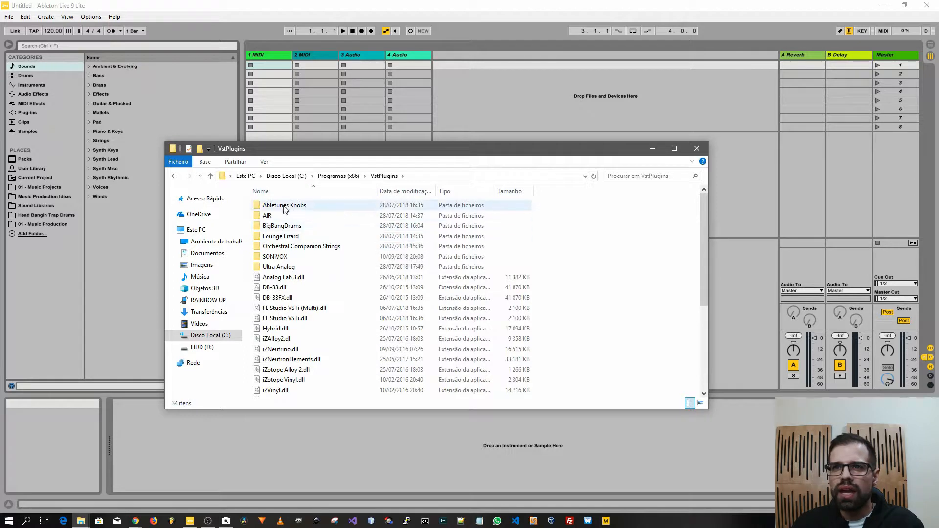
pyautogui.moveTo(316, 290)
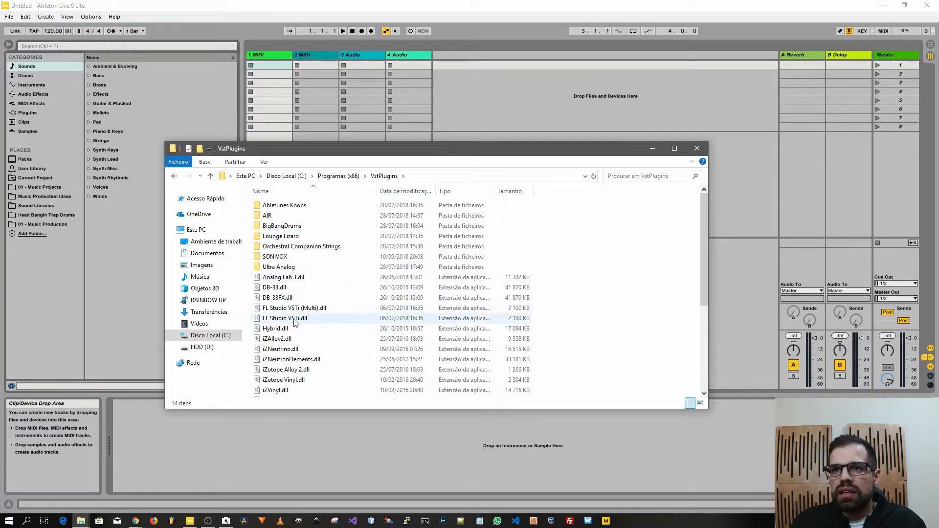
pyautogui.scroll(-5, 323, 342)
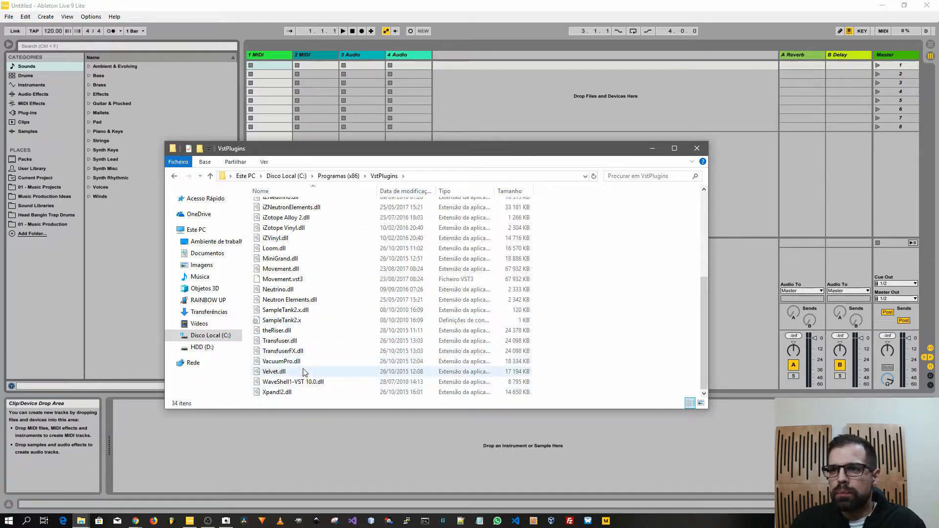
pyautogui.scroll(5, 303, 372)
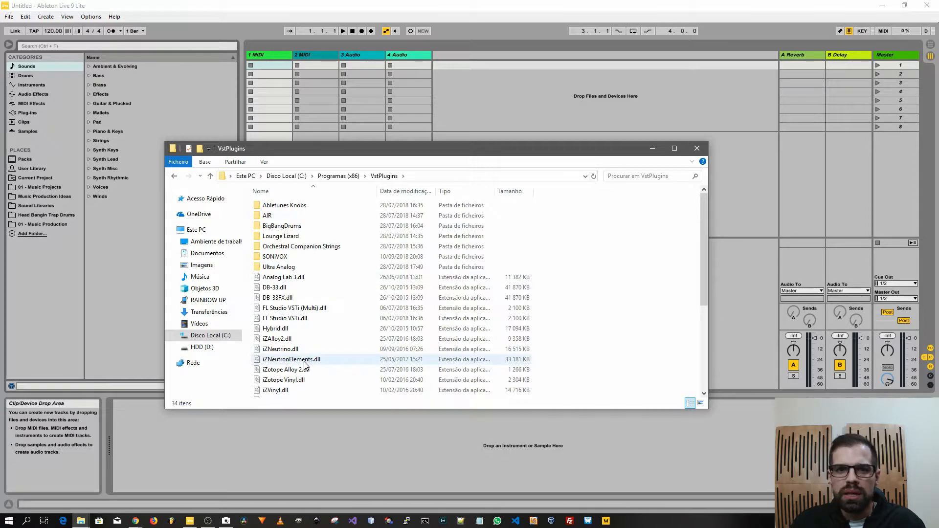
# - Go back to Programas (x86) and view the plug-in files in Steinberg's VstPlugins folder
pyautogui.click(340, 177)
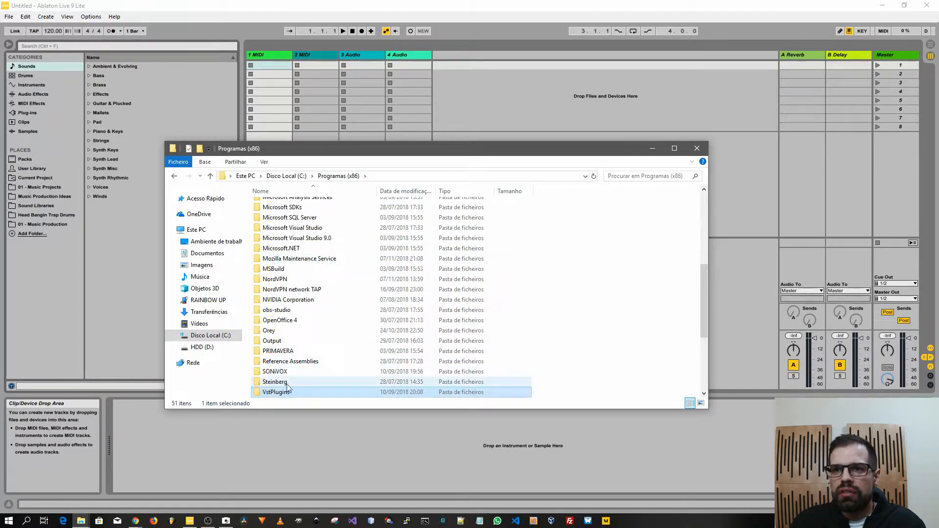
pyautogui.scroll(-4, 284, 385)
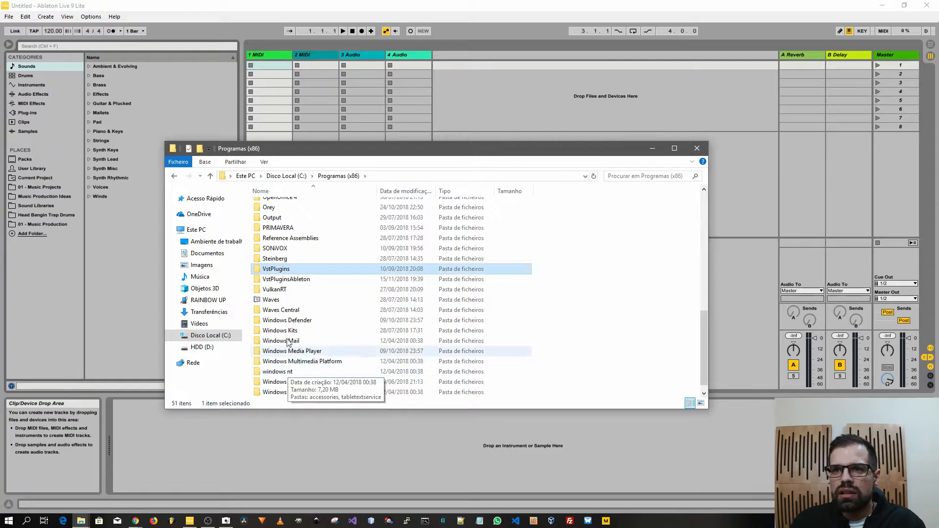
pyautogui.click(283, 262)
pyautogui.doubleClick(283, 262)
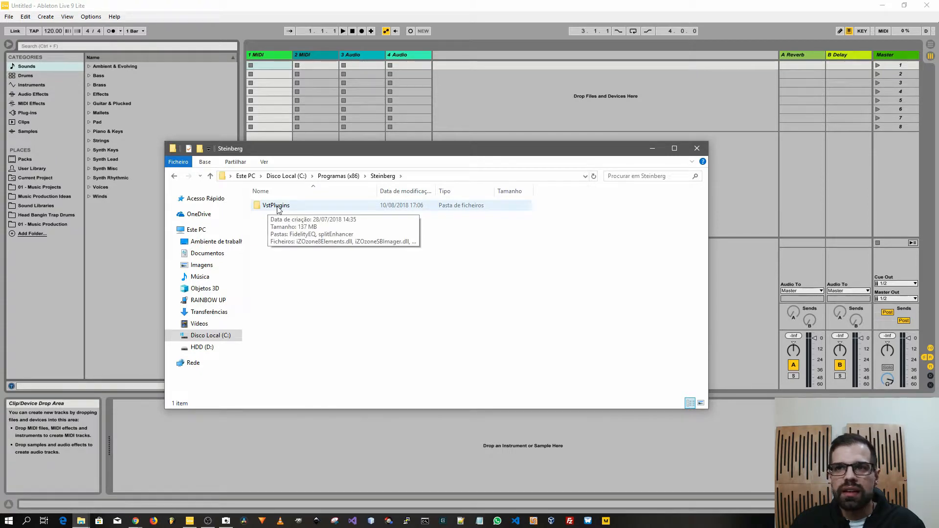
pyautogui.doubleClick(268, 208)
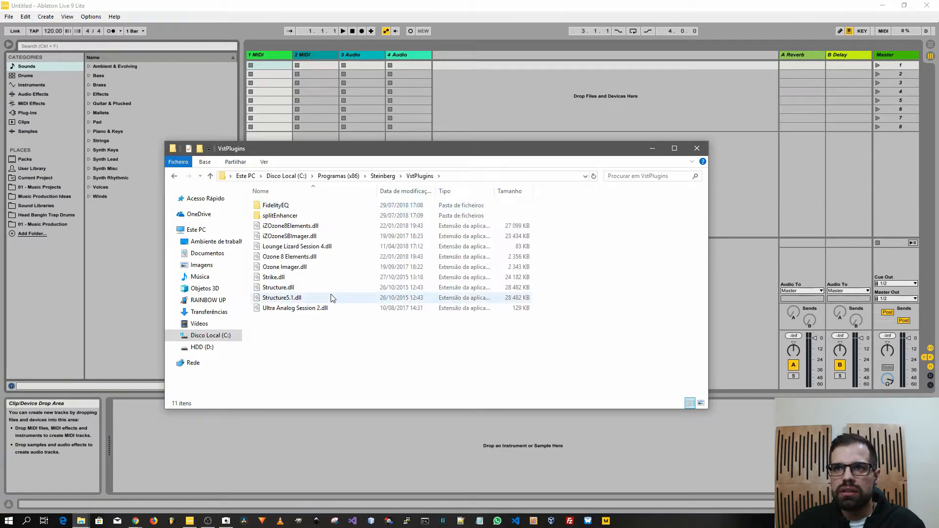
pyautogui.moveTo(334, 353); pyautogui.dragTo(257, 179)
pyautogui.click(342, 373)
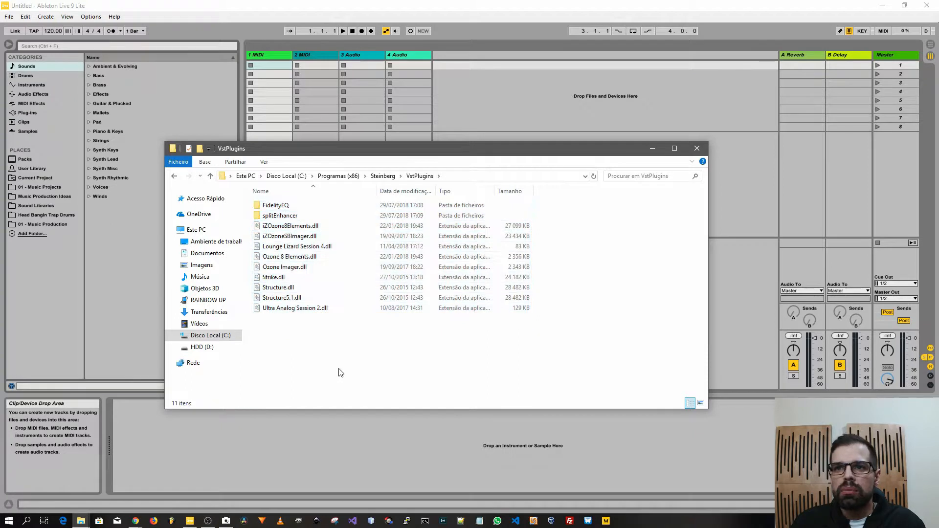
# - Return to the C: drive and view the plug-in files in the VSTPlugIns folder inside Programas
pyautogui.click(384, 175)
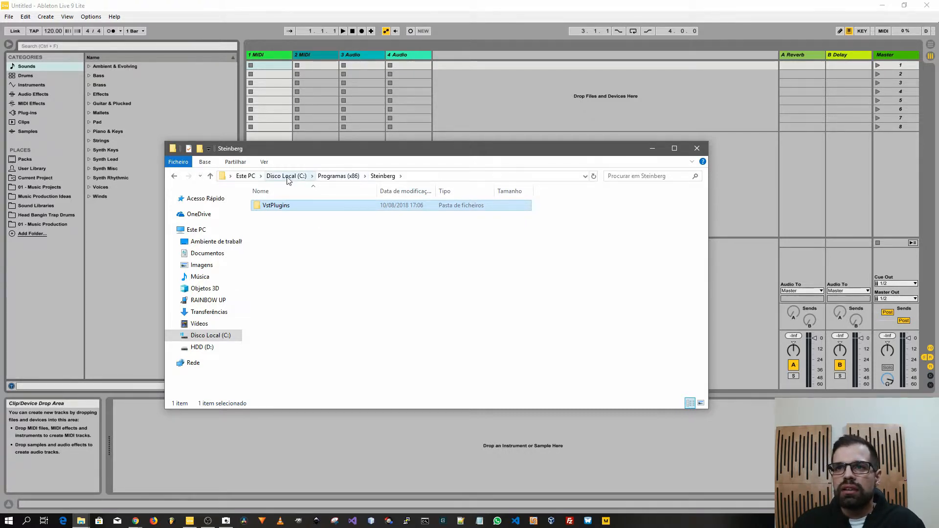
pyautogui.click(299, 178)
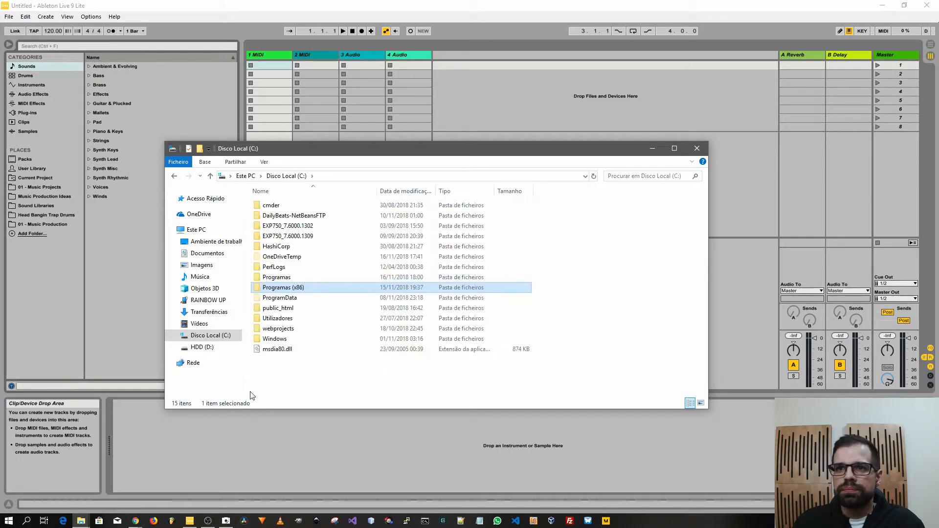
pyautogui.doubleClick(283, 277)
pyautogui.scroll(-10, 290, 356)
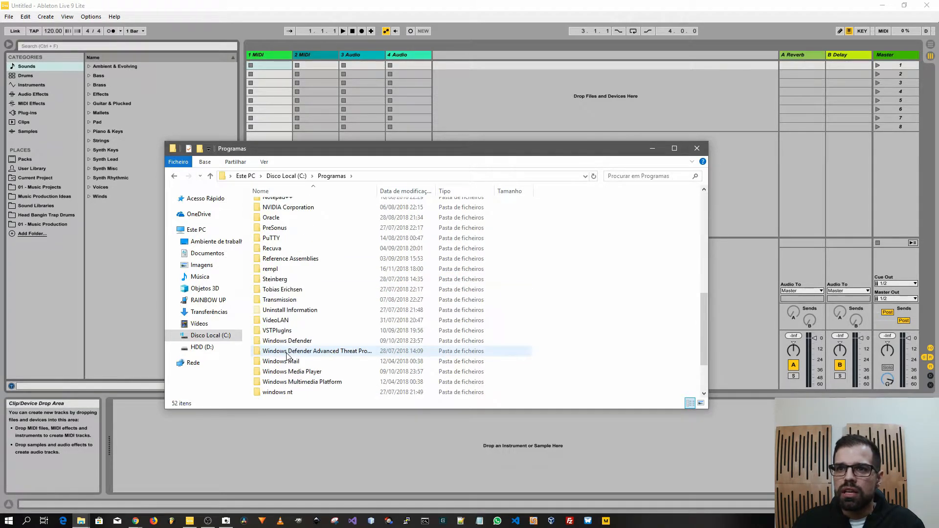
pyautogui.scroll(-2, 288, 356)
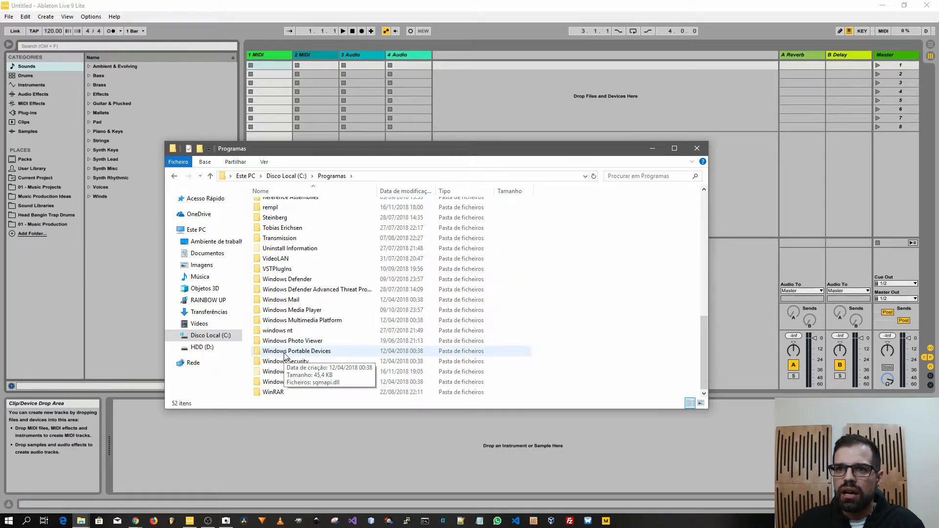
pyautogui.scroll(1, 280, 279)
pyautogui.click(284, 295)
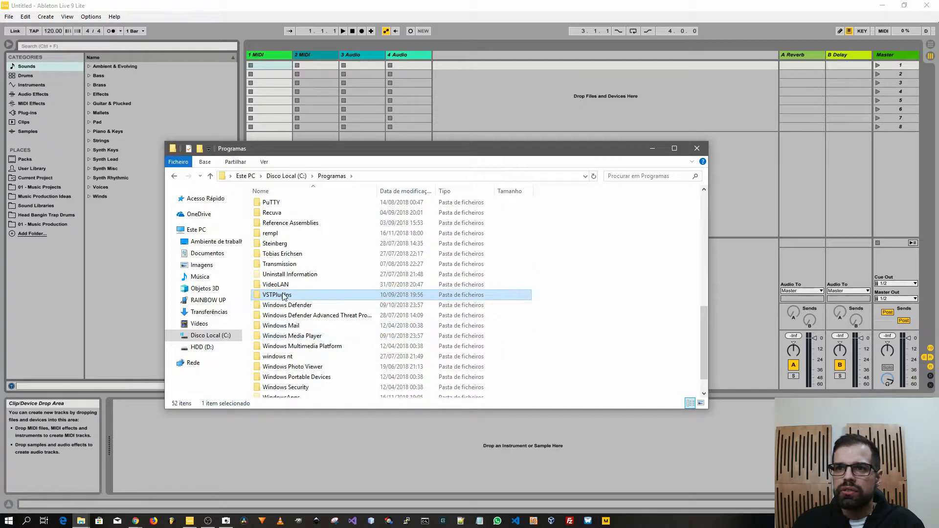
pyautogui.doubleClick(284, 296)
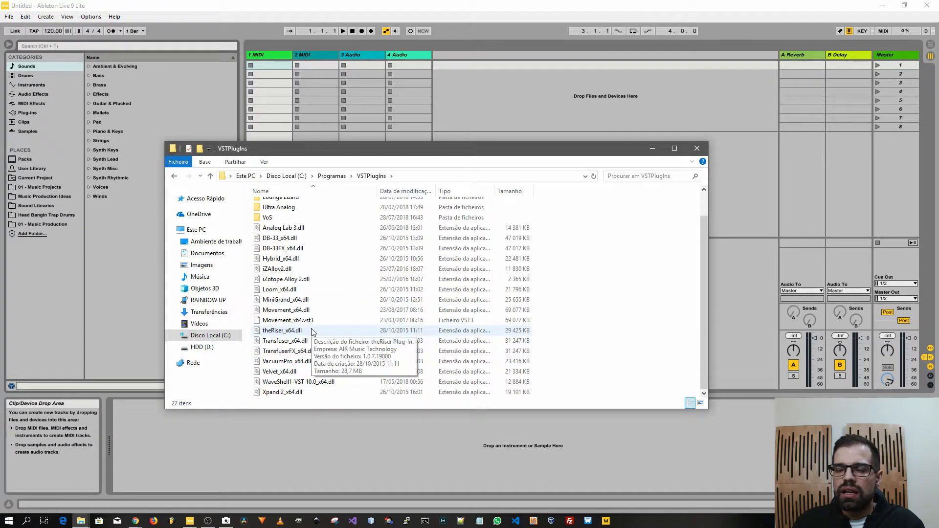
pyautogui.scroll(-1, 308, 302)
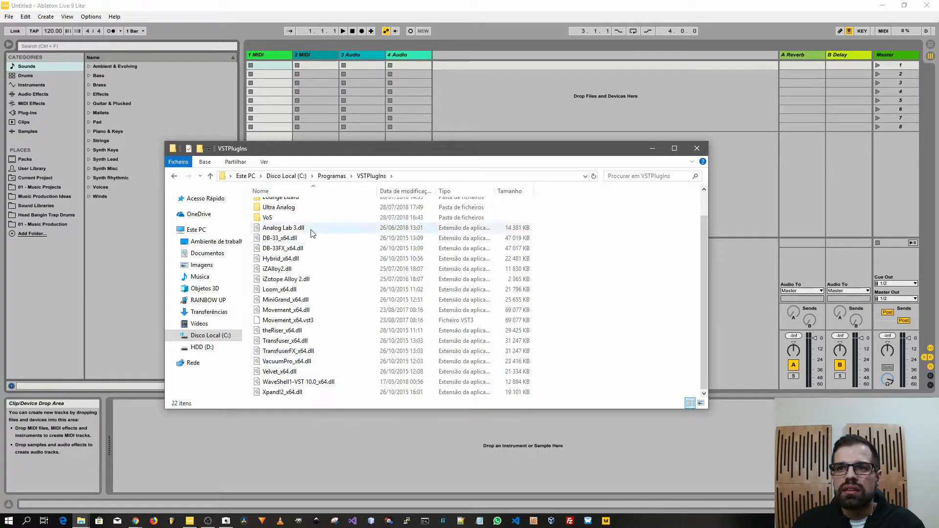
# - View the plug-in files in the Steinberg VstPlugins folder inside Programas, and minimize the File Explorer window
pyautogui.click(333, 176)
pyautogui.doubleClick(280, 342)
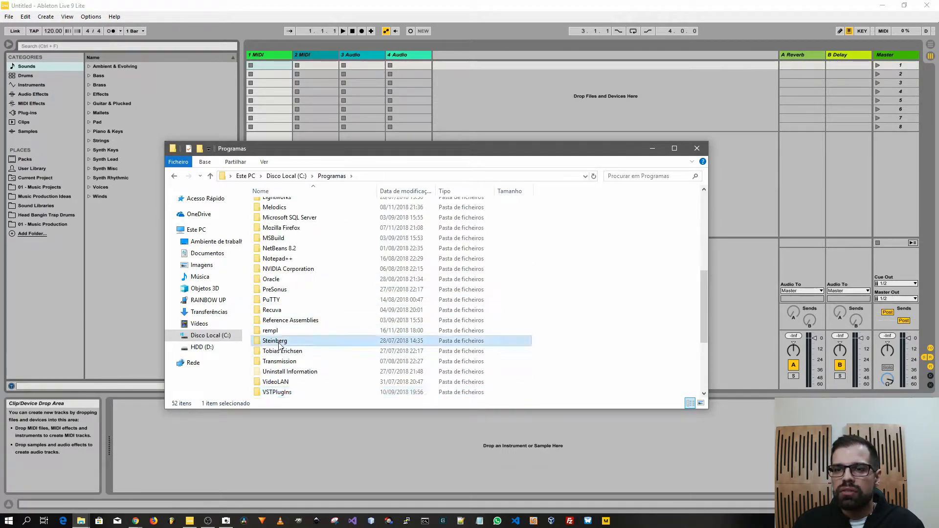
pyautogui.doubleClick(273, 207)
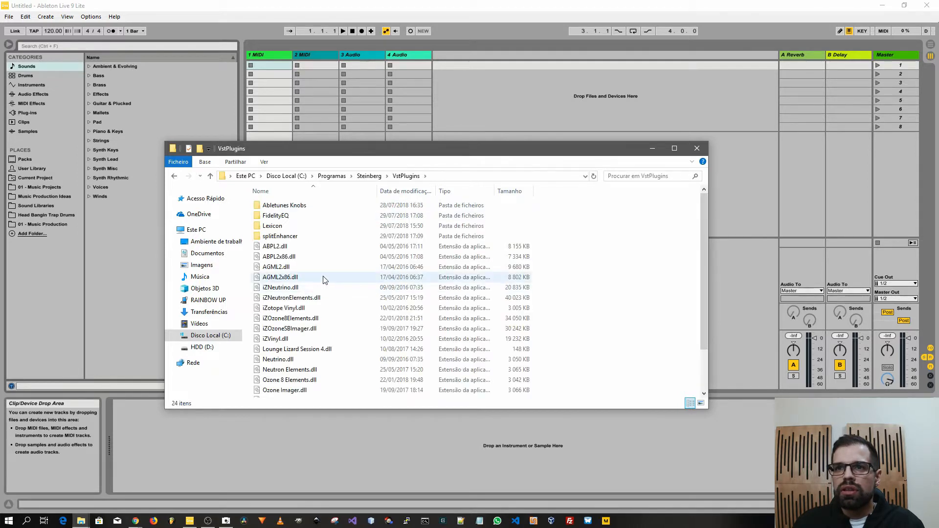
pyautogui.scroll(-3, 324, 280)
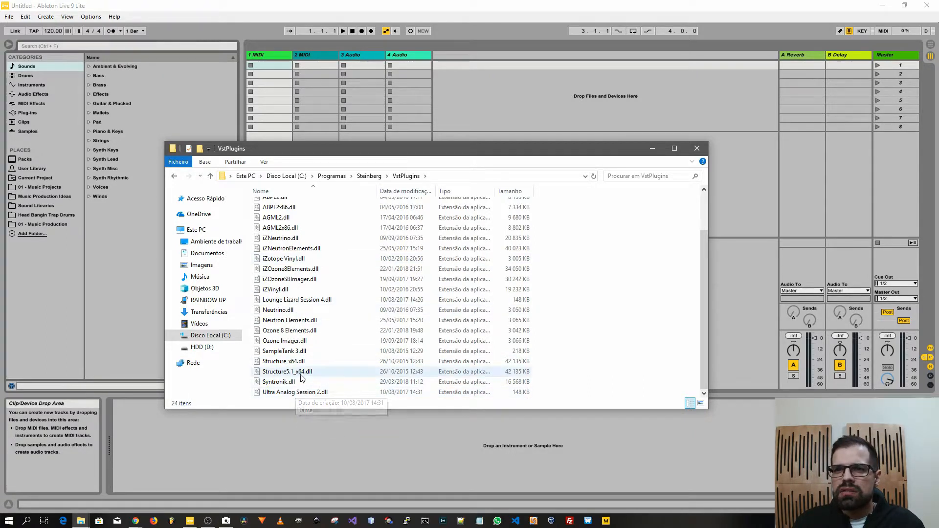
pyautogui.scroll(2, 300, 375)
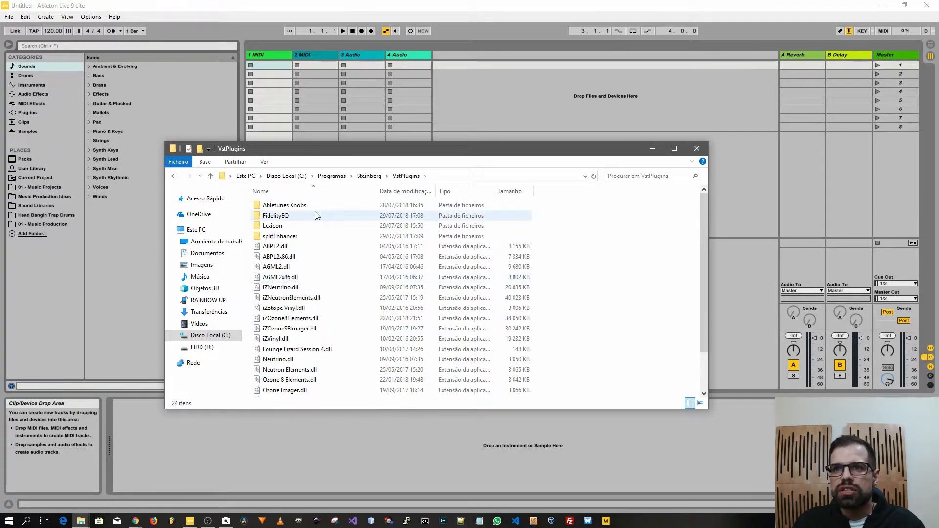
pyautogui.click(653, 148)
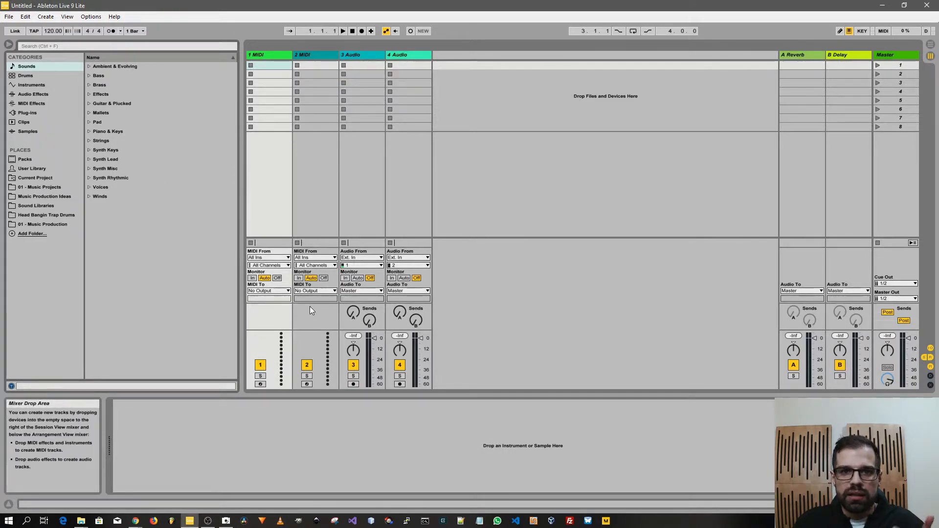
# - Open Ableton Live's preferences to view the plug-in source settings and the VST custom folder path
pyautogui.click(89, 21)
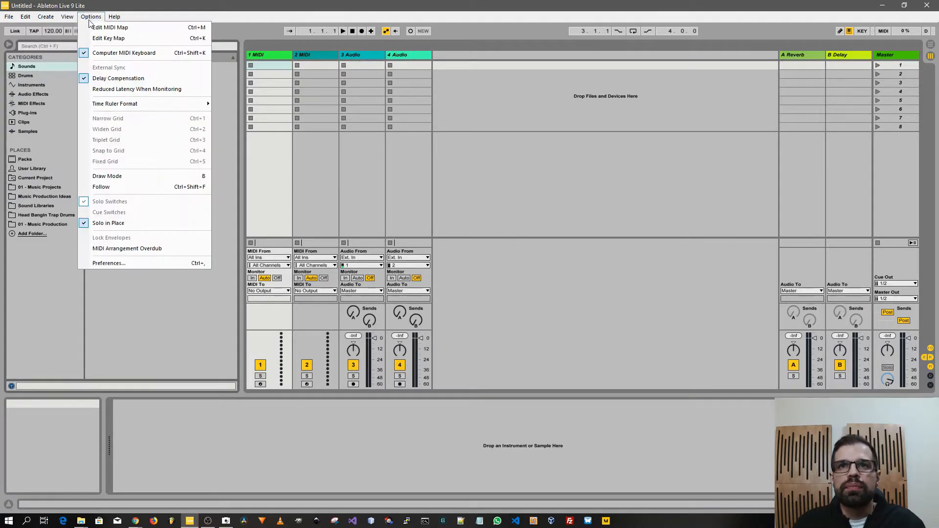
pyautogui.click(126, 263)
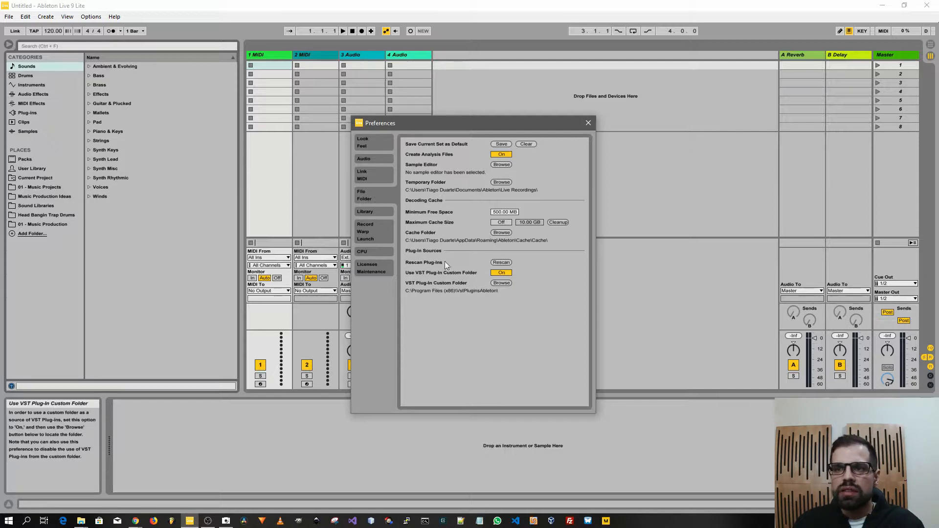
# - Switch to File Explorer and view the shortcuts in the VstPluginsAbleton folder inside Programas (x86) on the C: drive
pyautogui.click(81, 521)
pyautogui.click(148, 490)
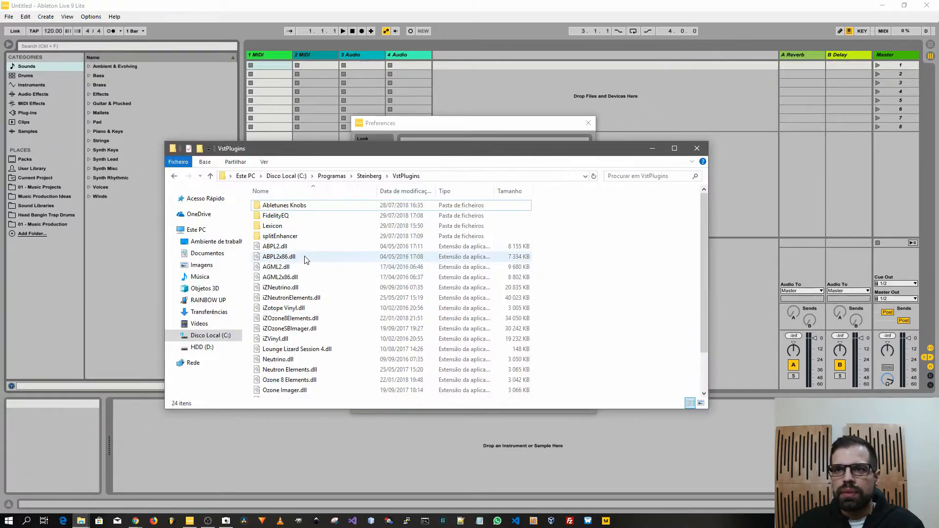
pyautogui.click(336, 177)
pyautogui.click(293, 176)
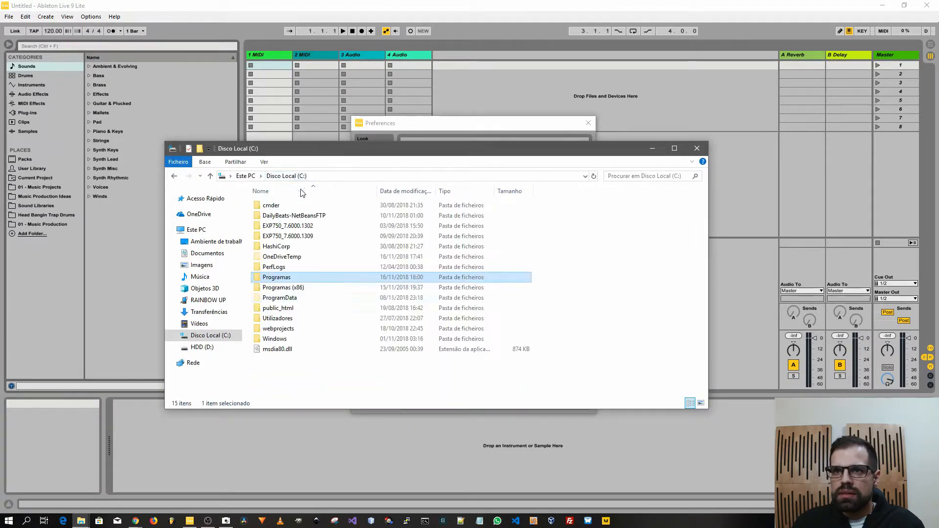
pyautogui.doubleClick(294, 288)
pyautogui.scroll(-7, 333, 339)
pyautogui.scroll(-4, 333, 339)
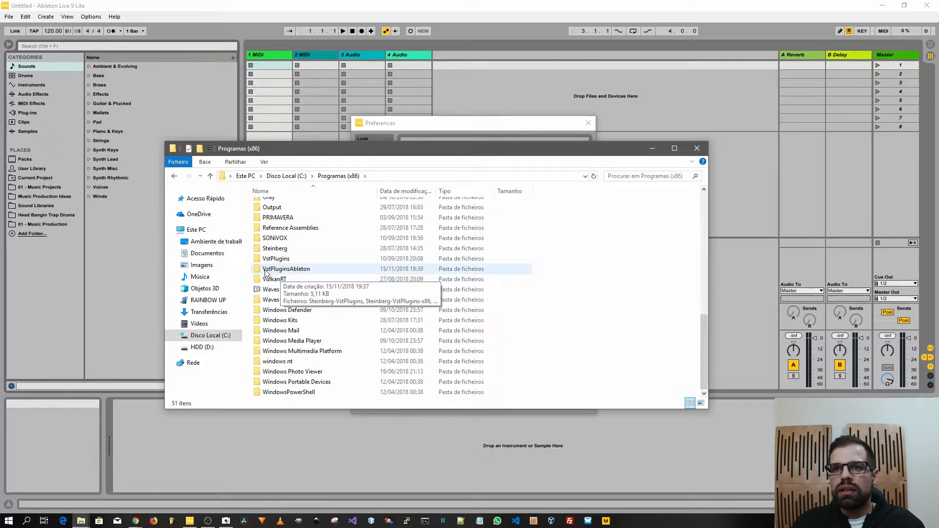
pyautogui.doubleClick(295, 272)
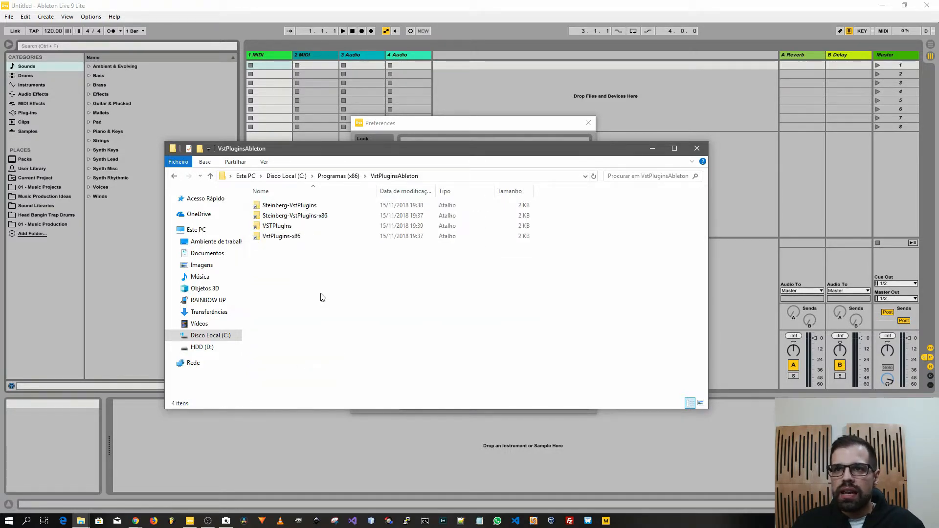
pyautogui.moveTo(322, 298); pyautogui.dragTo(278, 199)
pyautogui.click(315, 310)
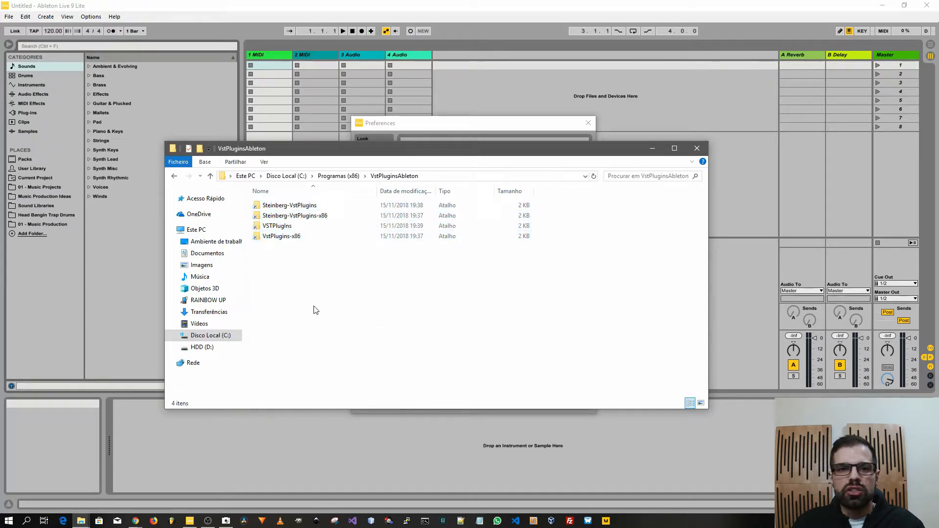
# - Go back to Programas (x86), view the send-to options for the VstPlugins folder, and dismiss them
pyautogui.click(338, 176)
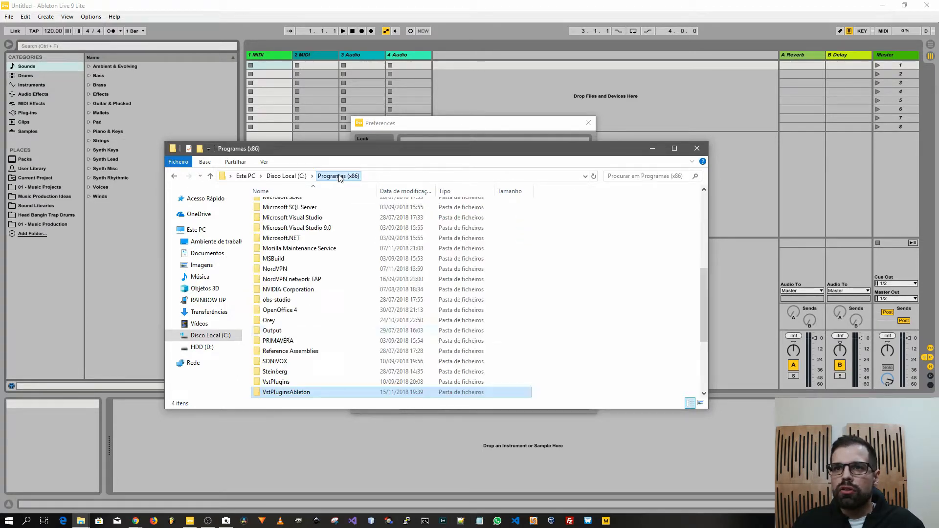
pyautogui.scroll(-2, 283, 361)
pyautogui.scroll(-1, 283, 361)
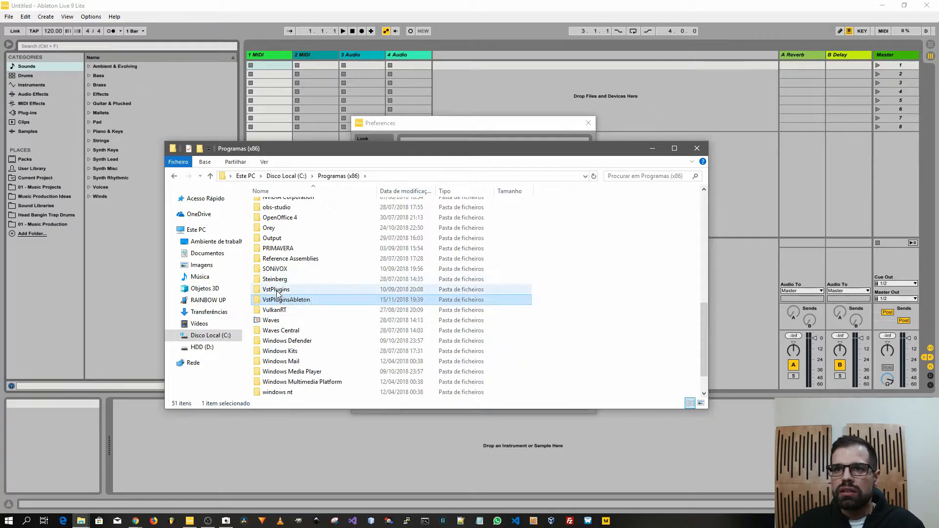
pyautogui.click(278, 291)
pyautogui.rightClick(279, 292)
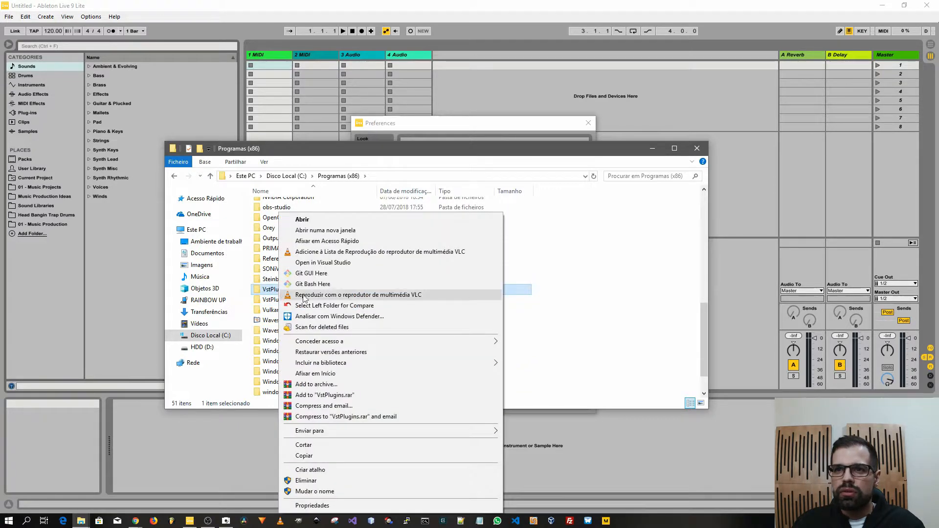
pyautogui.moveTo(356, 433)
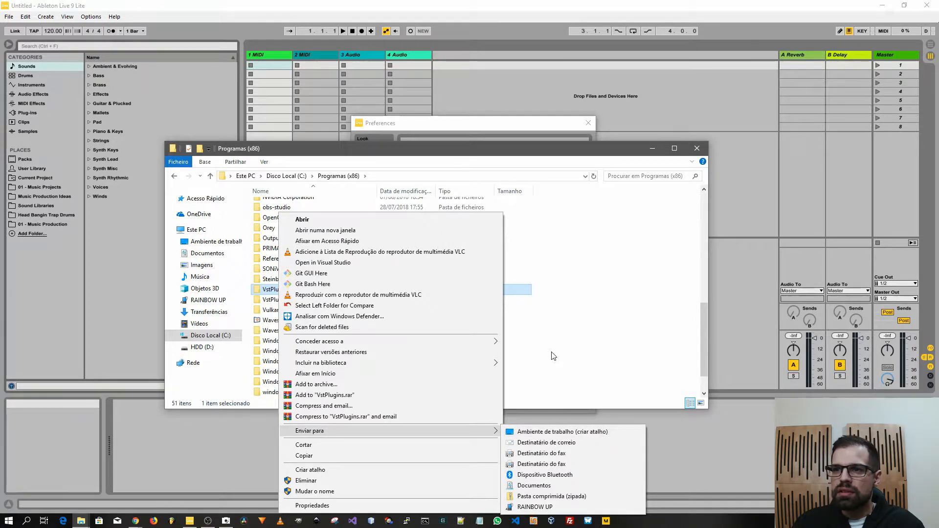
pyautogui.click(612, 347)
pyautogui.click(612, 347)
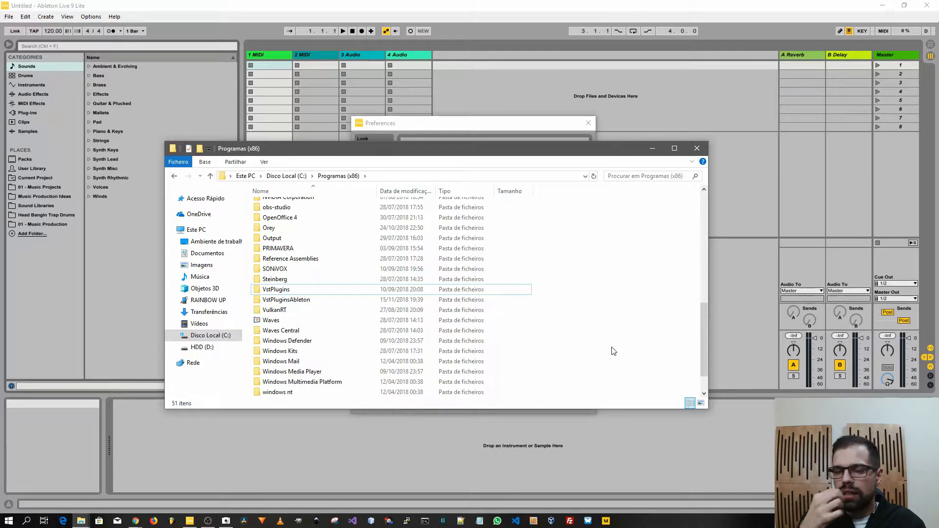
# - Reopen the VstPluginsAbleton folder and go through its four plug-in folder shortcuts one by one
pyautogui.doubleClick(294, 300)
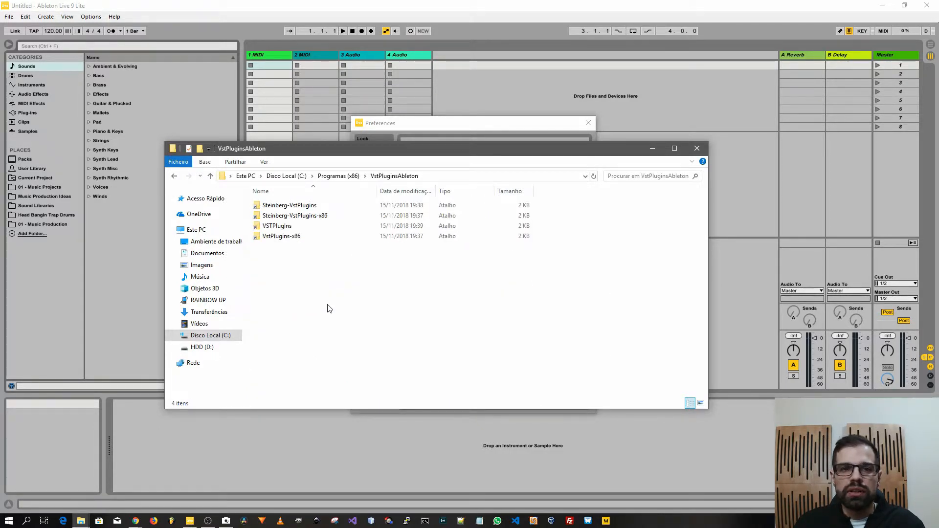
pyautogui.moveTo(329, 308); pyautogui.dragTo(270, 198)
pyautogui.click(305, 287)
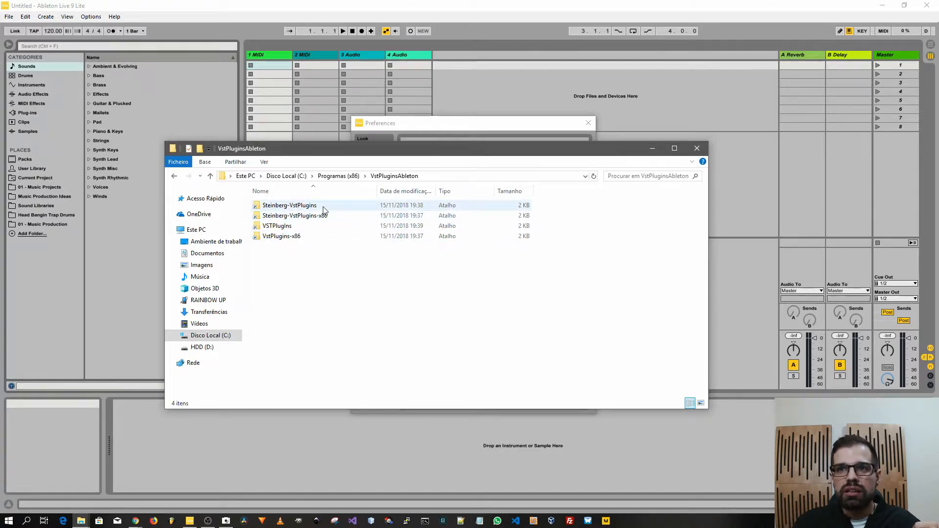
pyautogui.click(309, 209)
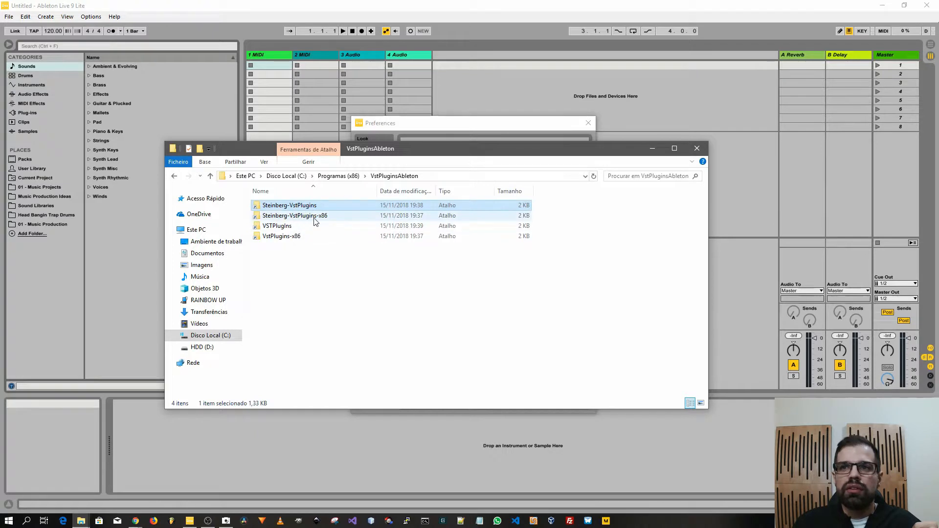
pyautogui.click(328, 218)
pyautogui.click(274, 226)
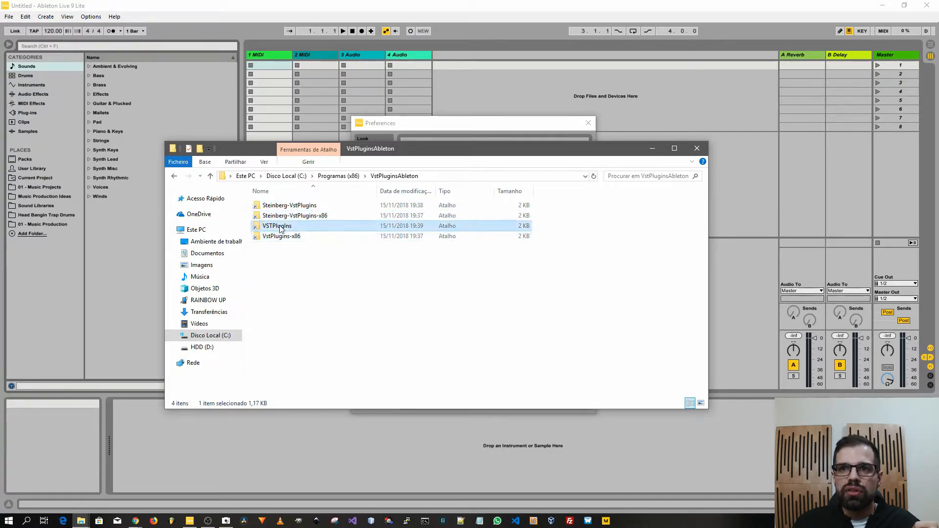
pyautogui.click(281, 237)
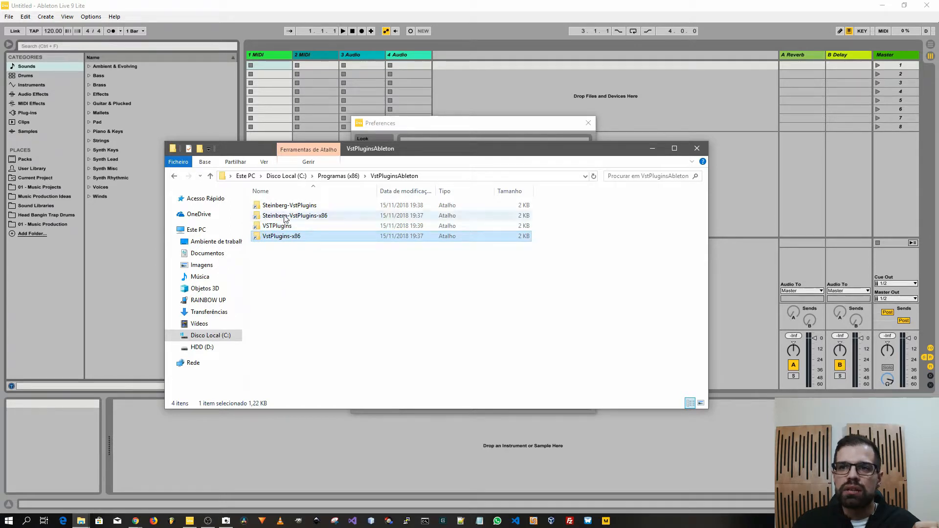
# - View the destination path in the VstPlugins-x86 shortcut's properties and close the properties window
pyautogui.rightClick(286, 240)
pyautogui.click(364, 506)
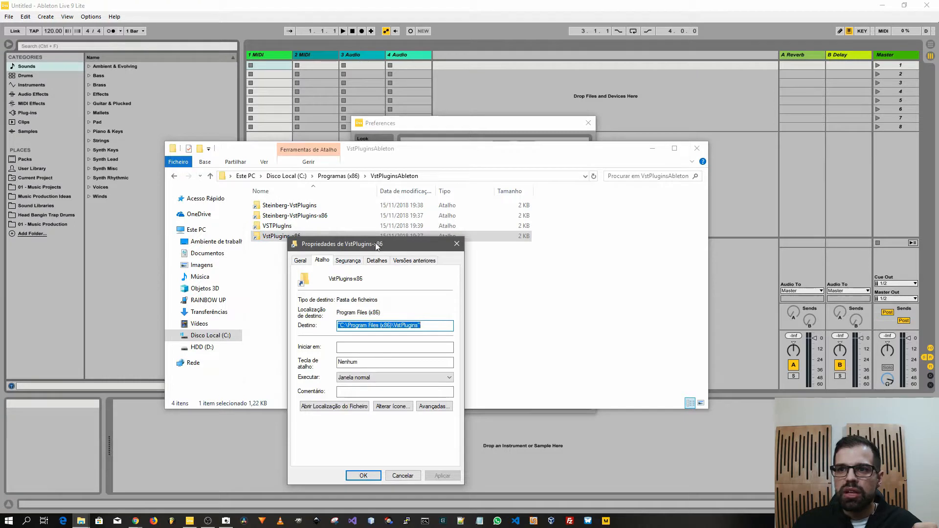
pyautogui.moveTo(376, 246); pyautogui.dragTo(499, 252)
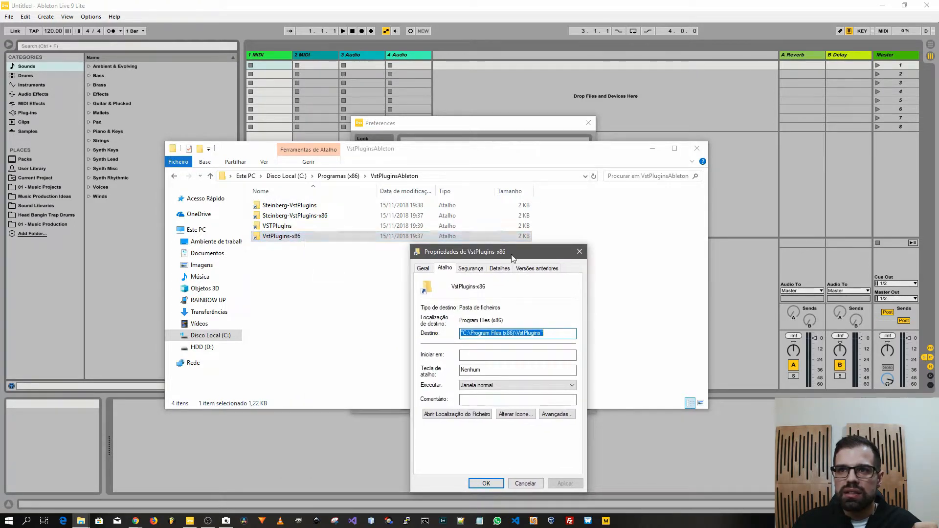
pyautogui.click(580, 251)
# - Inspect the destination path in the VSTPlugIns shortcut's properties and cancel without changing it
pyautogui.rightClick(286, 226)
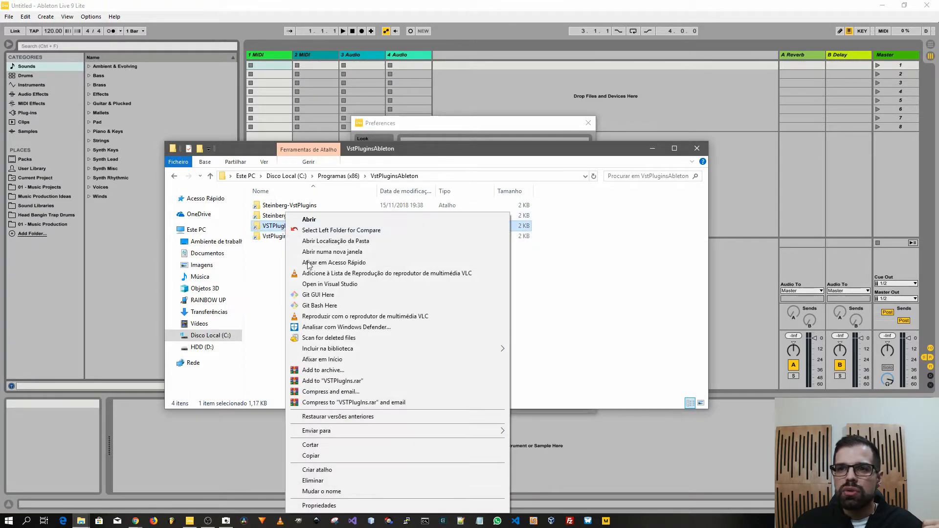
pyautogui.click(345, 507)
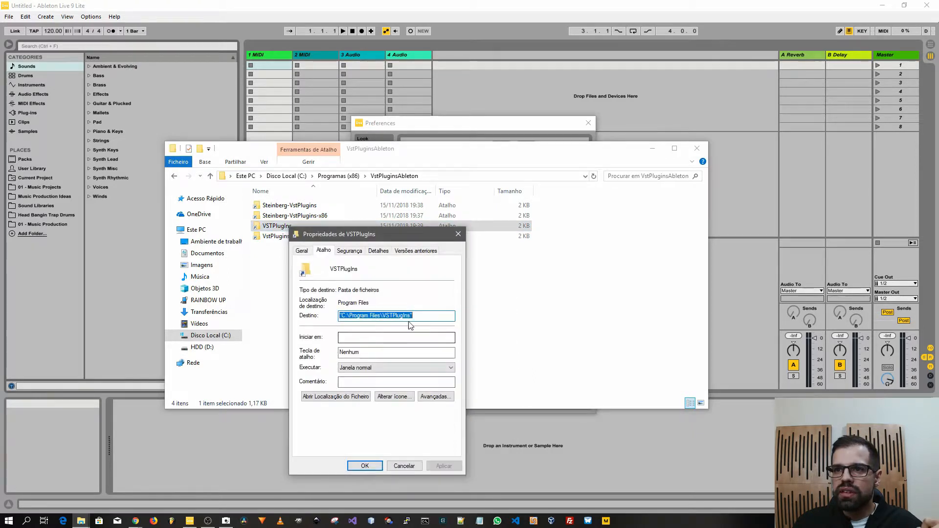
pyautogui.click(426, 316)
pyautogui.moveTo(421, 316); pyautogui.dragTo(293, 316)
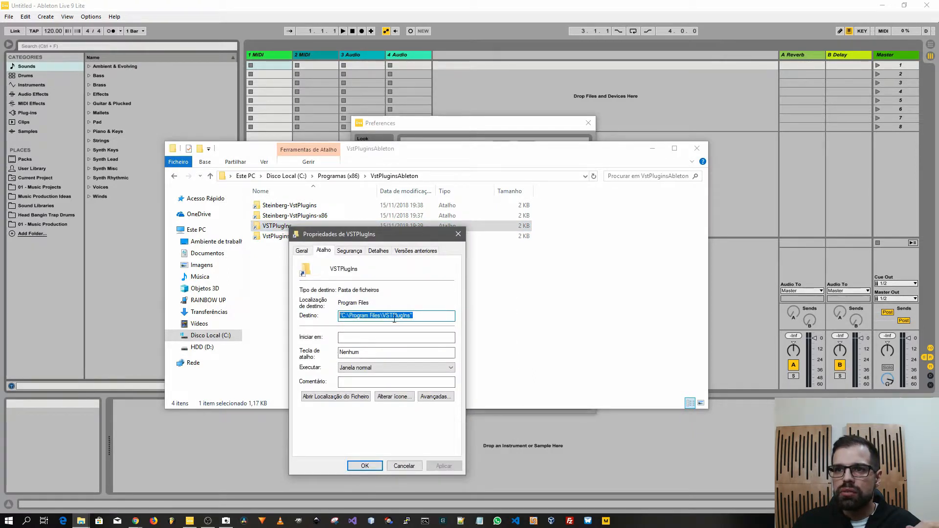
pyautogui.click(381, 316)
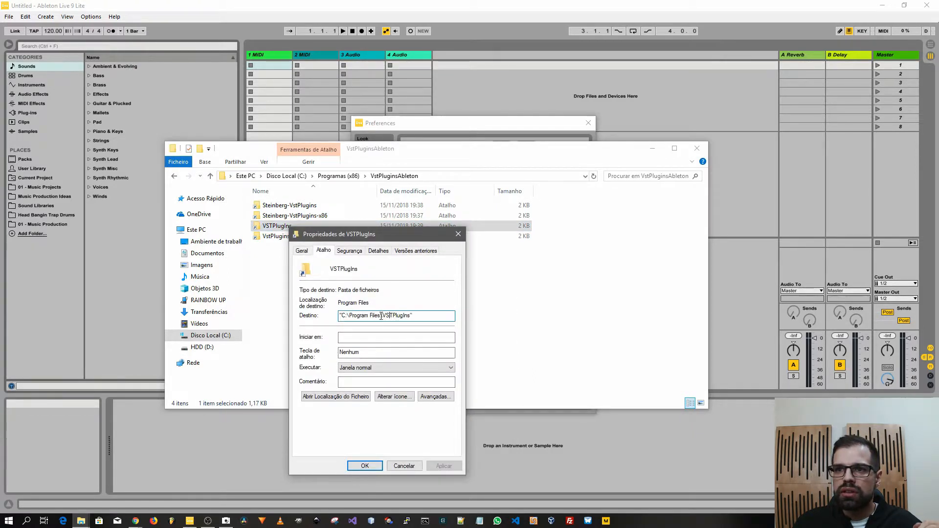
pyautogui.click(418, 466)
pyautogui.click(400, 355)
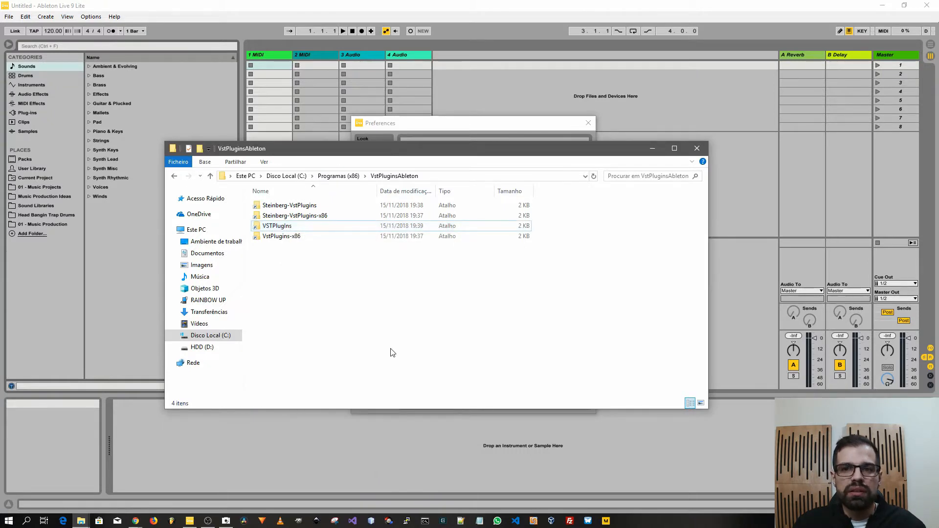
# - Close File Explorer, rescan the plug-ins in Ableton Live's preferences, and close the preferences
pyautogui.click(696, 148)
pyautogui.click(501, 262)
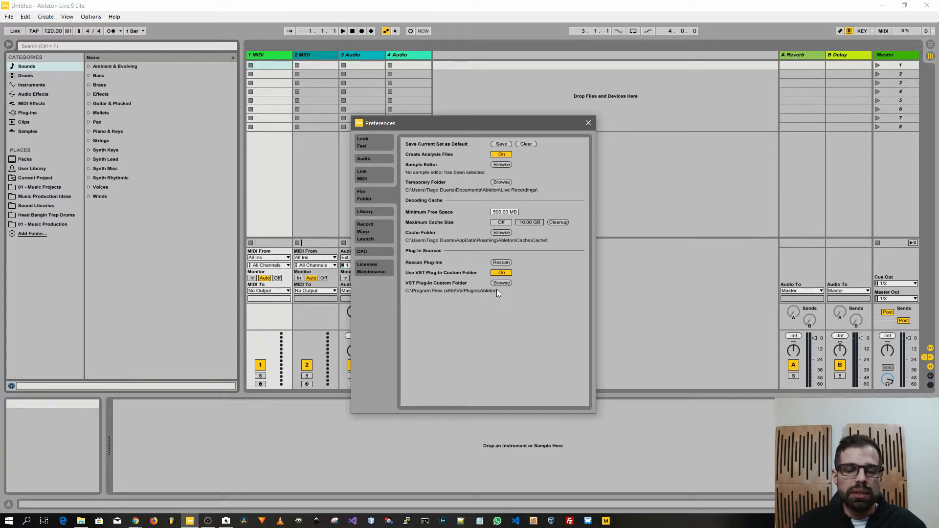
pyautogui.click(588, 123)
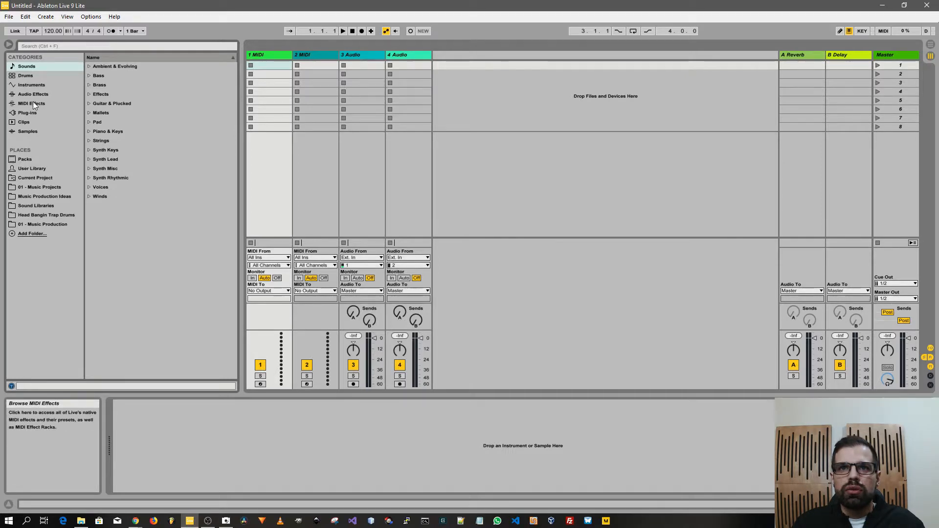
# - Browse the plug-ins in the Steinberg-VstPlugins and VSTPlugIns folders of the Plug-ins category, leaving VSTPlugIns expanded
pyautogui.click(29, 113)
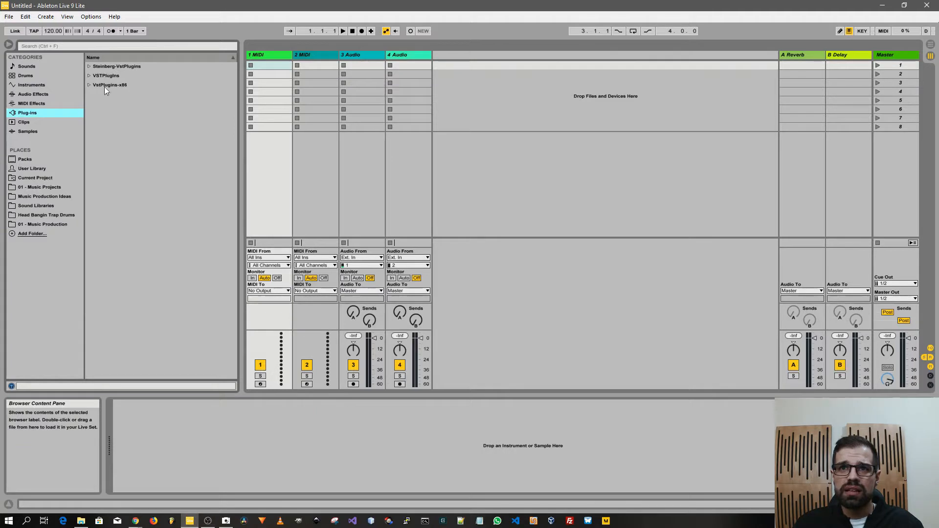
pyautogui.click(91, 84)
pyautogui.click(88, 75)
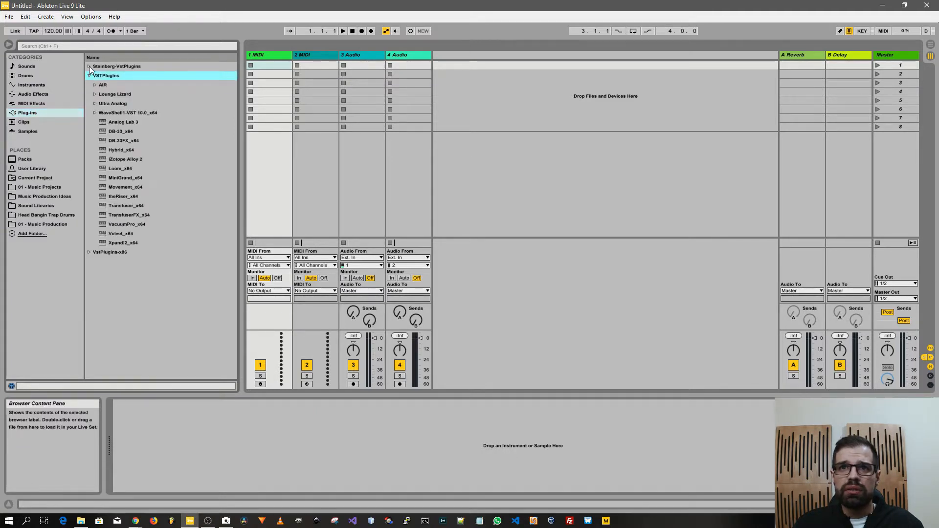
pyautogui.click(89, 66)
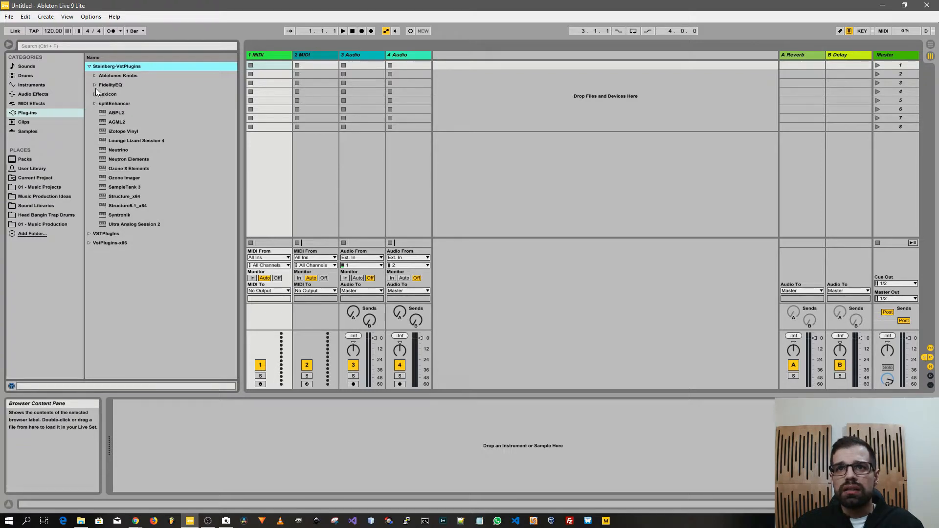
pyautogui.click(89, 67)
pyautogui.click(91, 74)
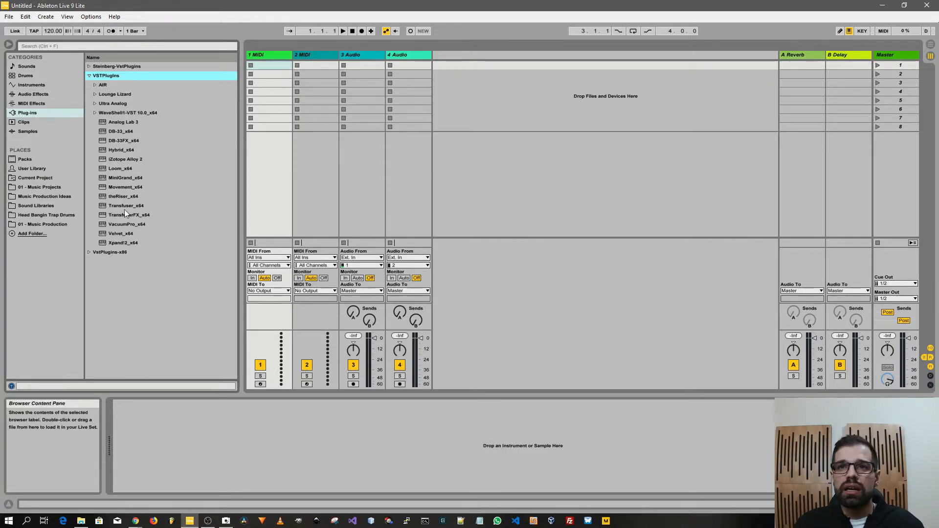
# - Load the Analog Lab 3 plug-in onto track 1 and look over its main options
pyautogui.moveTo(104, 121); pyautogui.dragTo(282, 64)
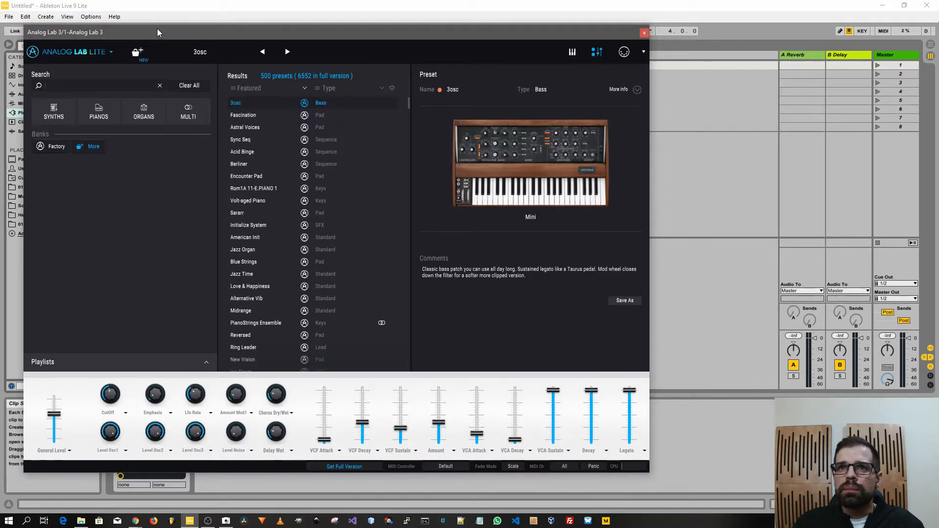
pyautogui.moveTo(157, 28); pyautogui.dragTo(271, 33)
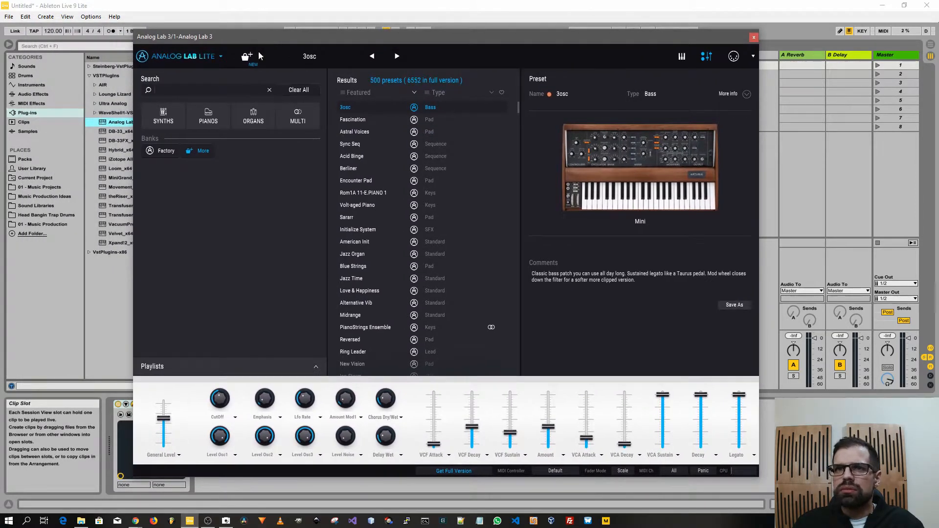
pyautogui.click(221, 59)
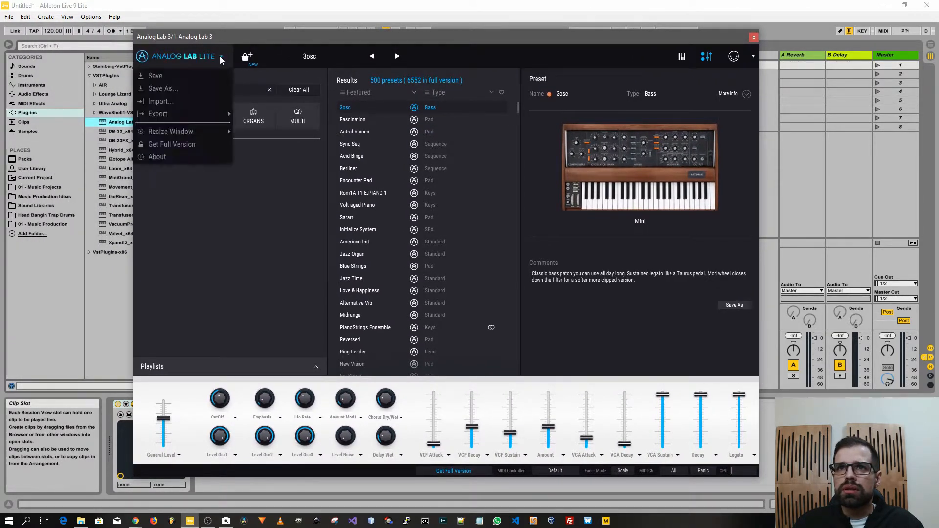
pyautogui.click(205, 198)
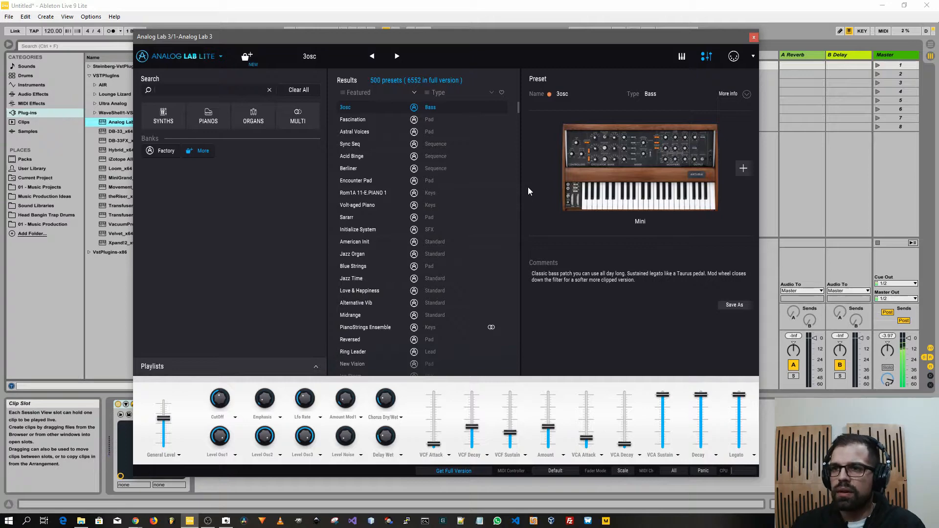
# - Filter Analog Lab's presets to pianos, load the Jazz Time preset, and close the plug-in window
pyautogui.click(216, 116)
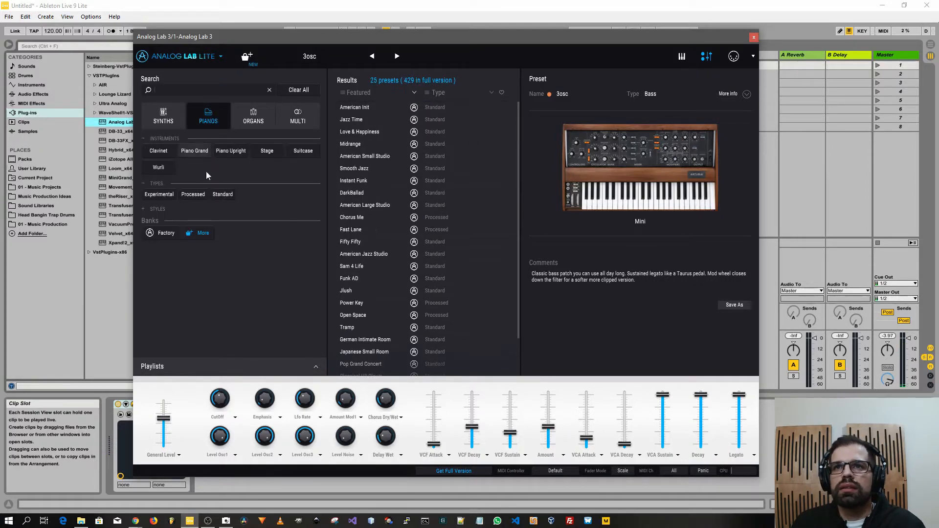
pyautogui.click(359, 119)
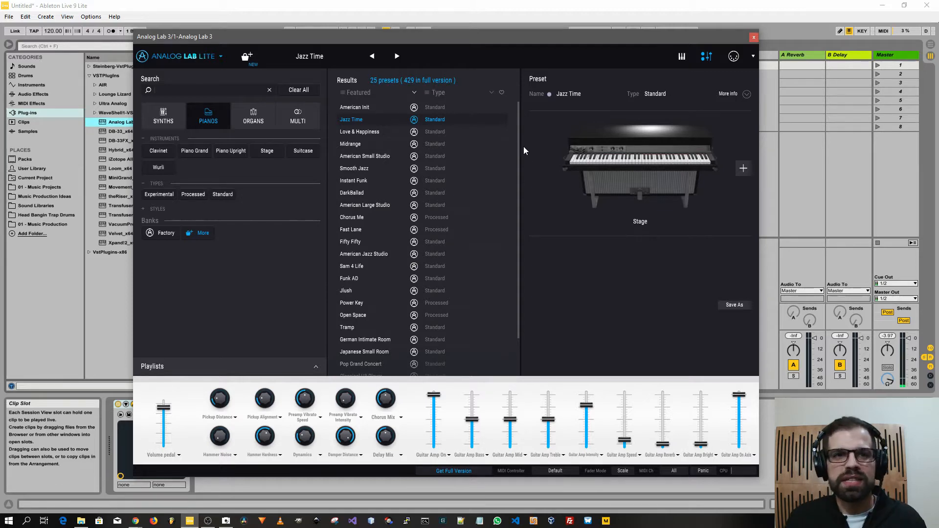
pyautogui.click(755, 37)
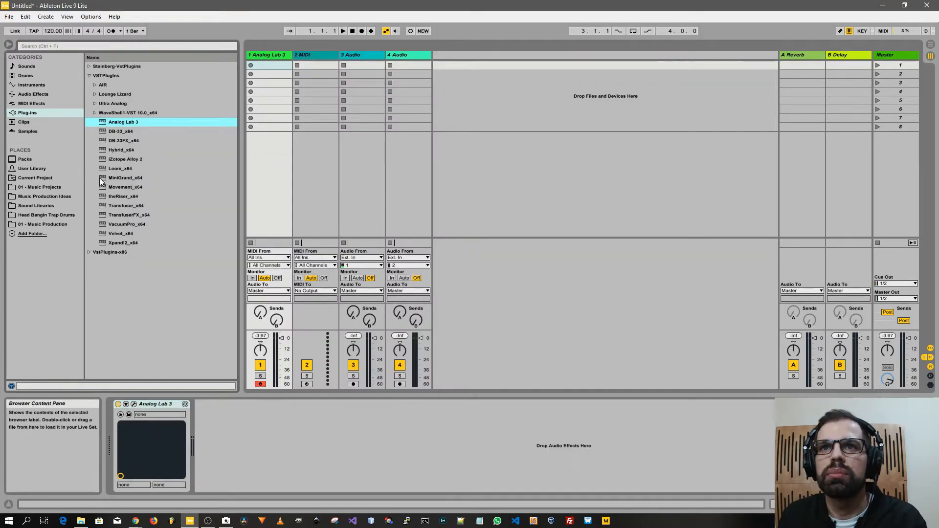
# - Replace the Analog Lab 3 instrument on track 1 with MiniGrand_x64 and close its plug-in window
pyautogui.moveTo(104, 177); pyautogui.dragTo(178, 459)
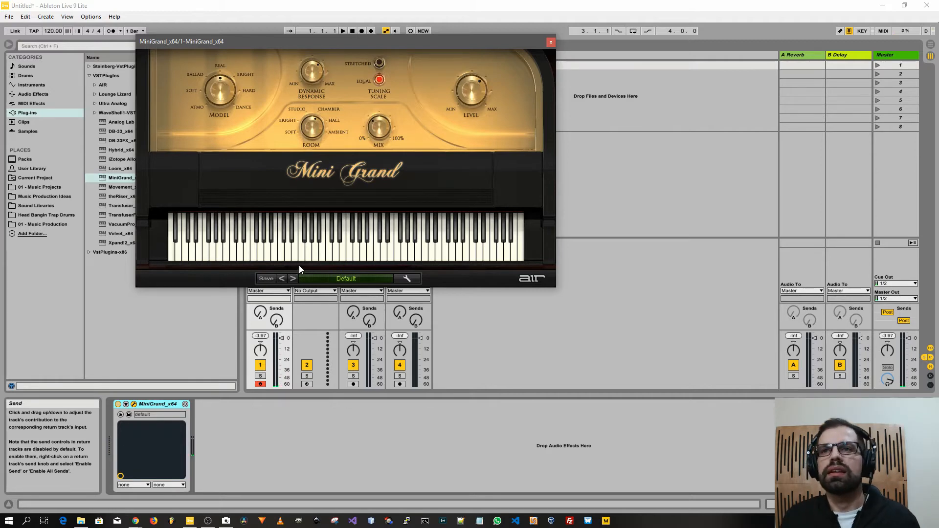
pyautogui.click(550, 42)
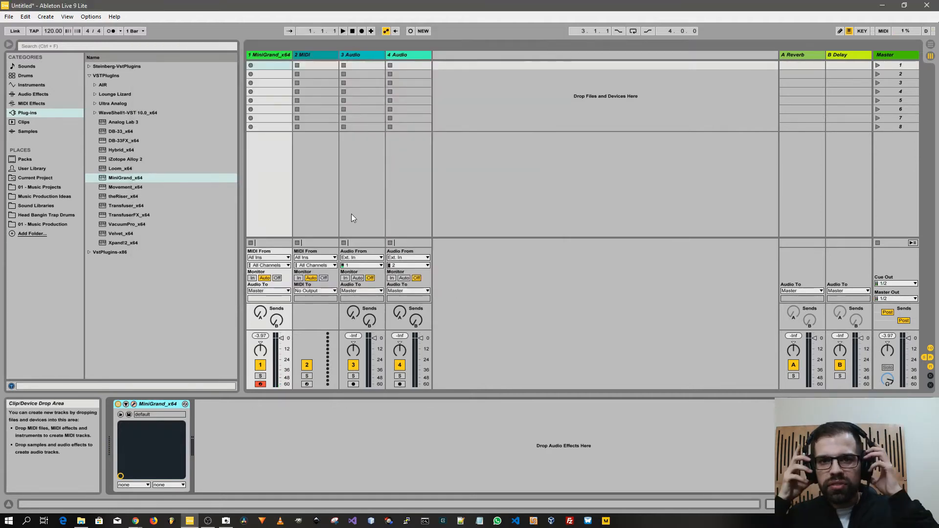